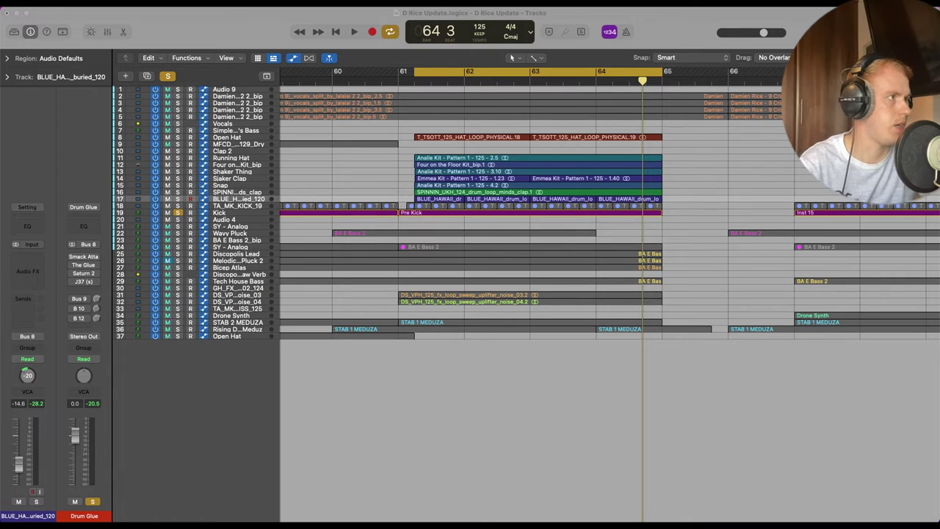
Play, stop and restart the looped section around bar 61
scroll(649, 253, "up", 3)
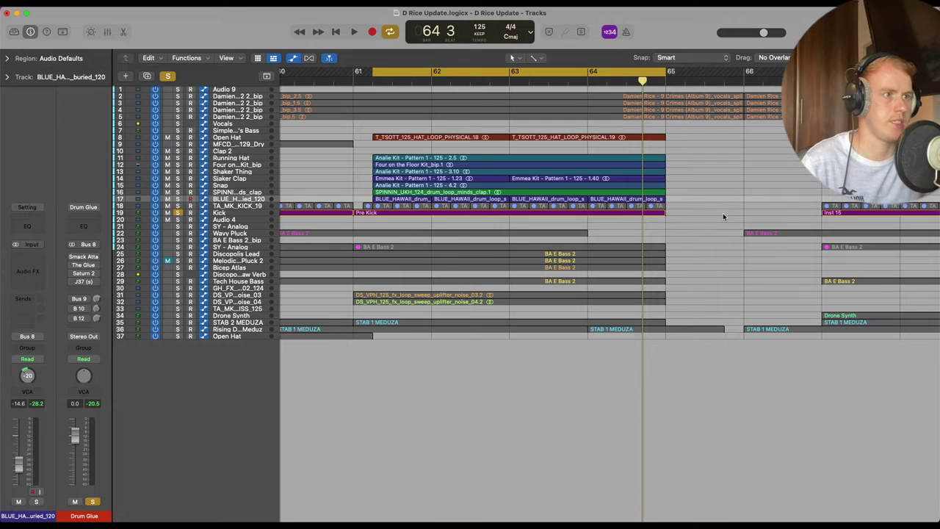
key("space")
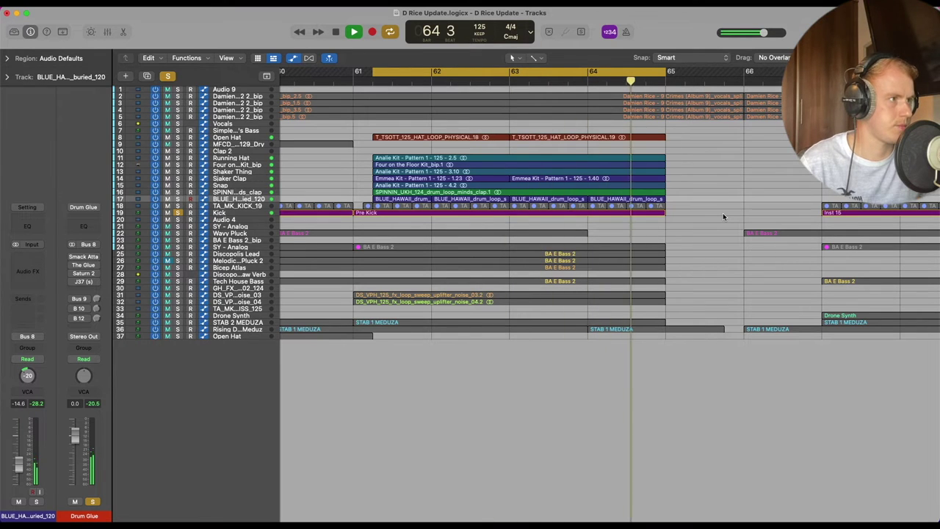
key("space")
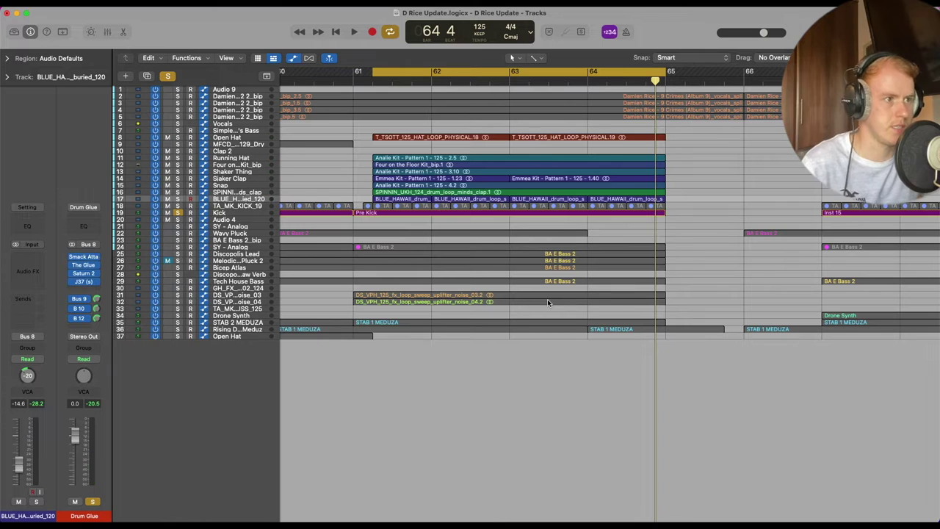
key("space")
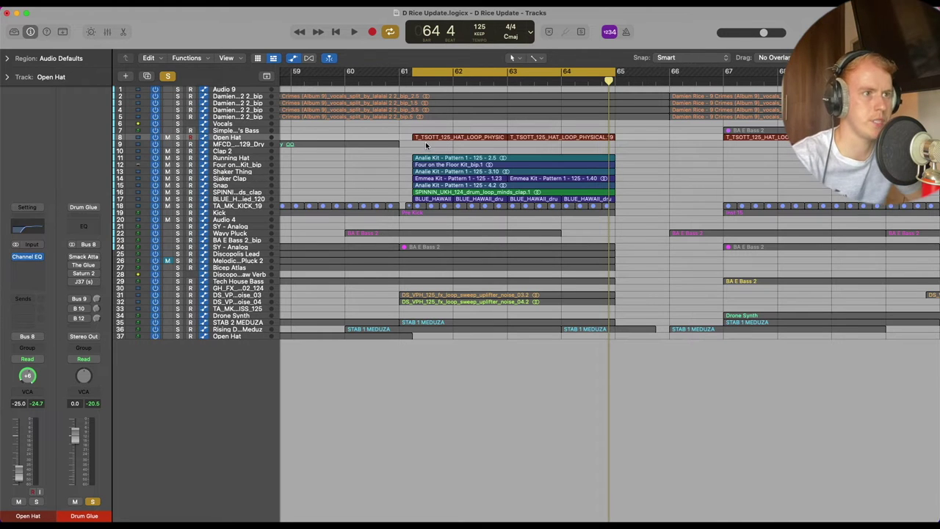
Step through the Running Hat, Four on the Floor, Shaker Thing and Sjaker Clap tracks near the playhead
left_click(259, 159)
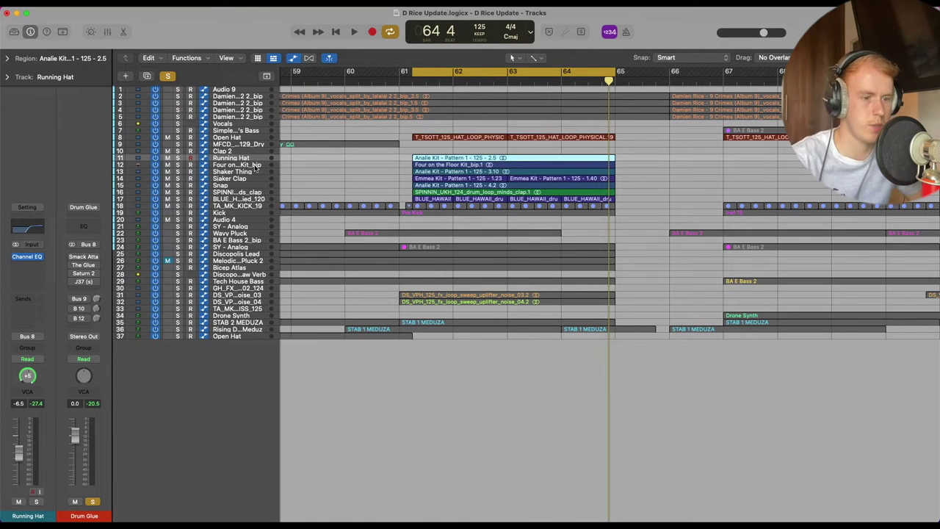
key("Down")
key("Down")
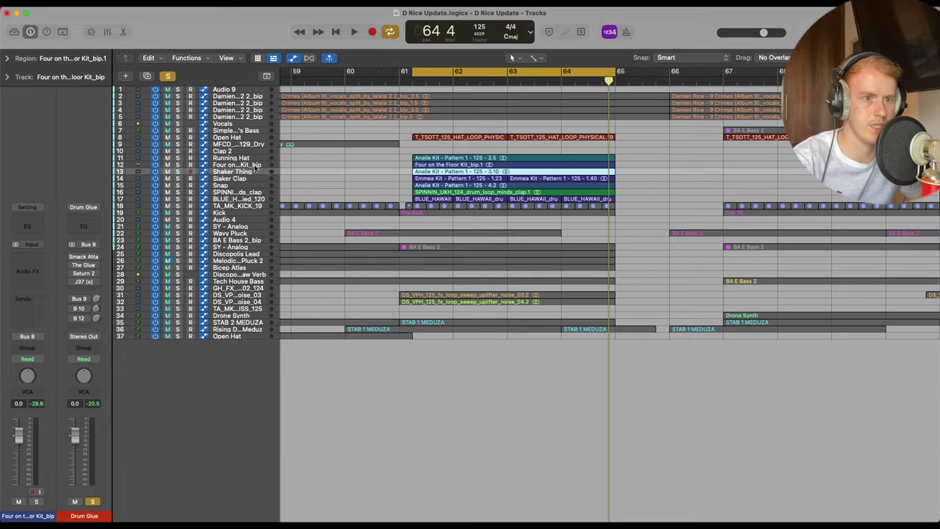
key("Down")
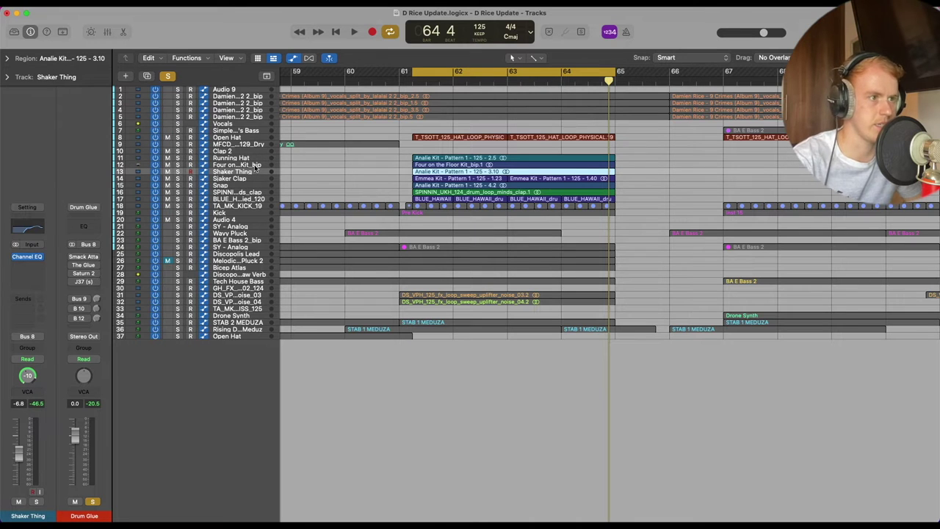
key("Down")
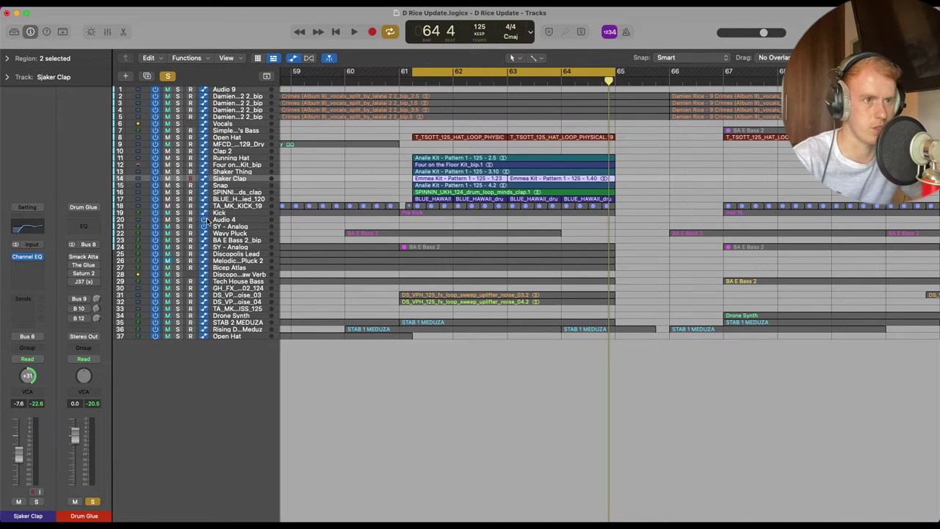
left_click(260, 160)
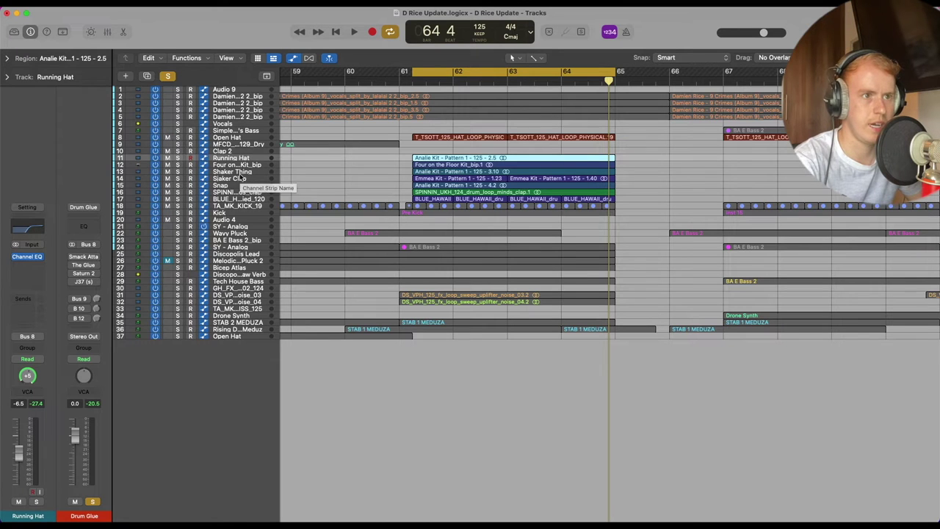
left_click(241, 174)
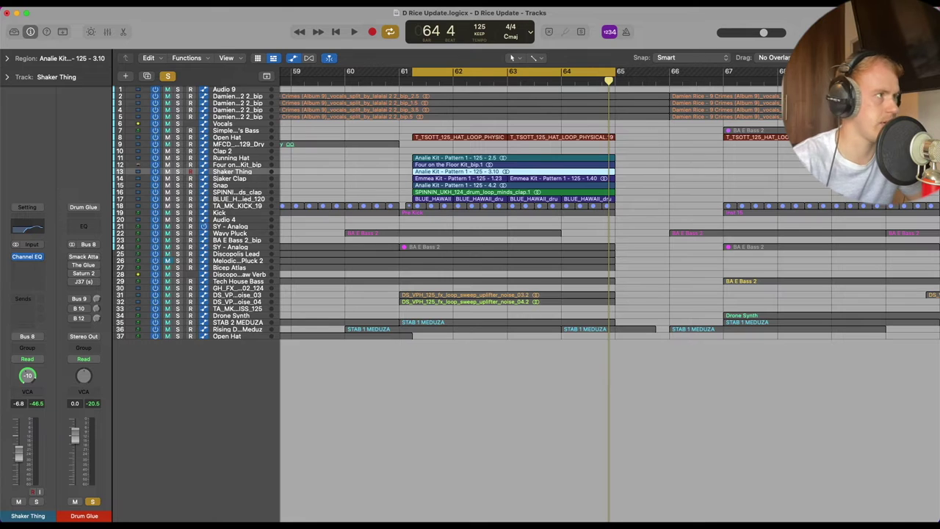
key("super+Right")
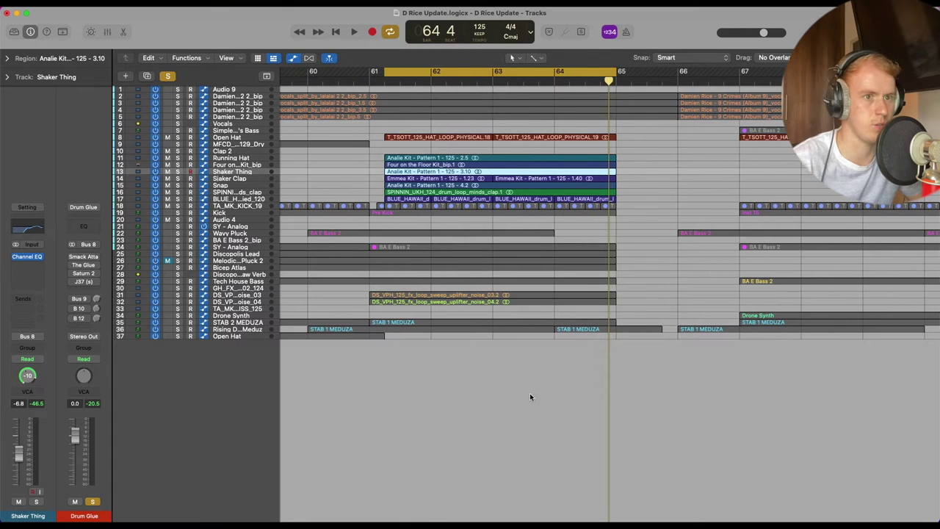
left_click(248, 159)
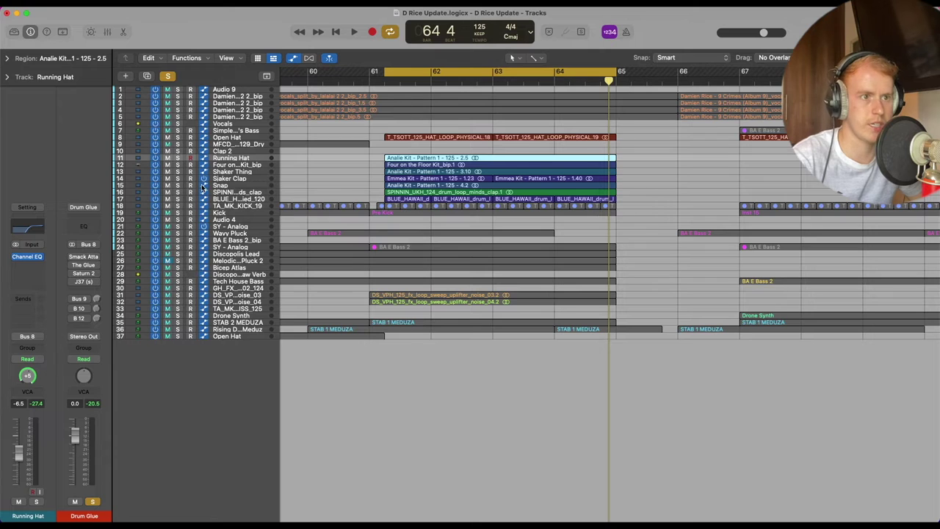
left_click(242, 165)
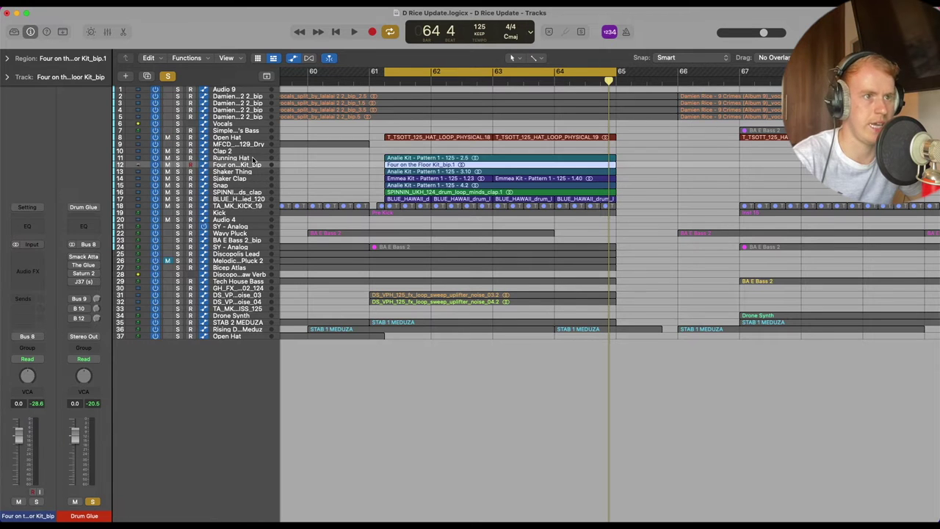
left_click(235, 158)
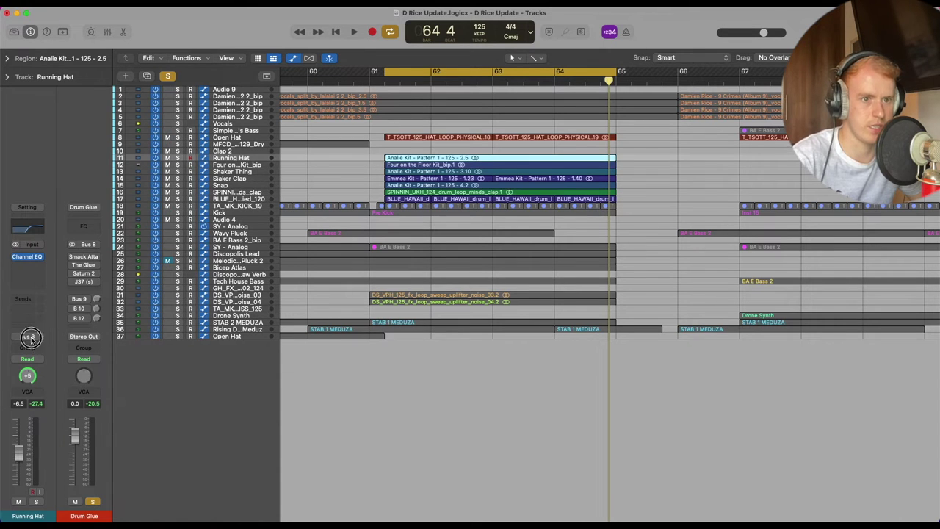
Confirm Running Hat's output stays routed to the Drum Glue bus
left_click(29, 338)
mouse_move(51, 369)
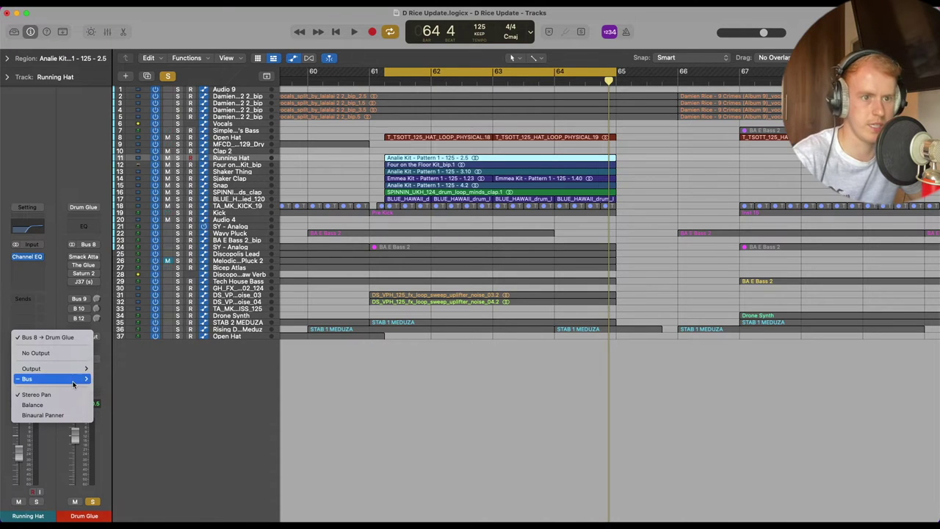
mouse_move(72, 382)
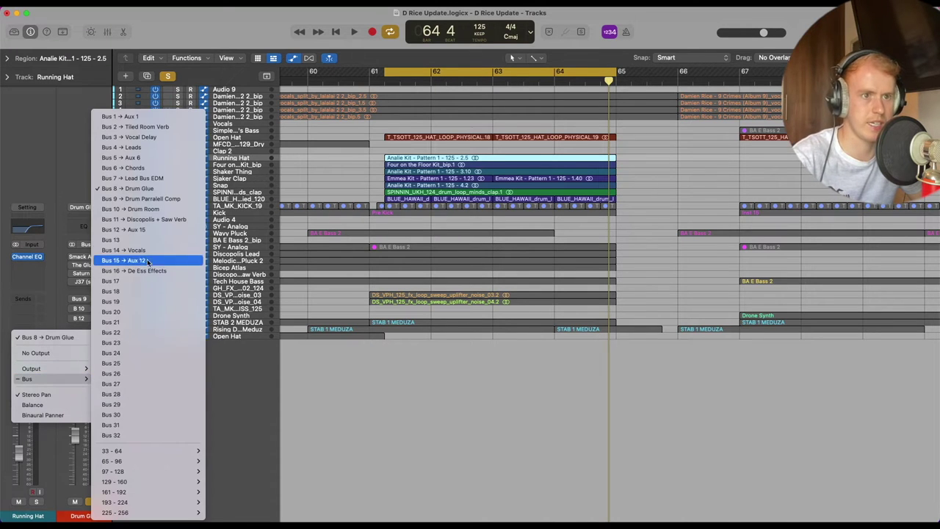
left_click(151, 189)
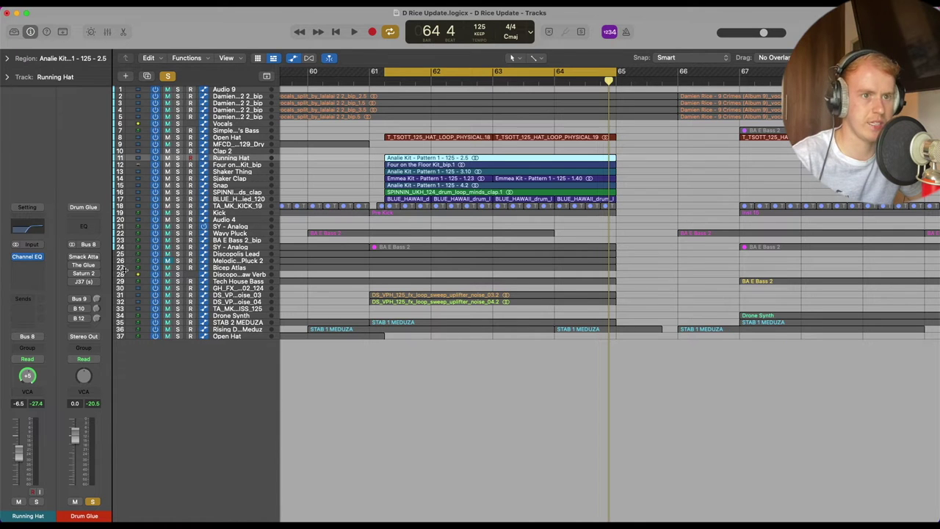
Open Drum Glue's Smack Attack, reposition its window, and switch it on with the Room Remover preset
left_click(84, 259)
left_click_drag(469, 140, 486, 115)
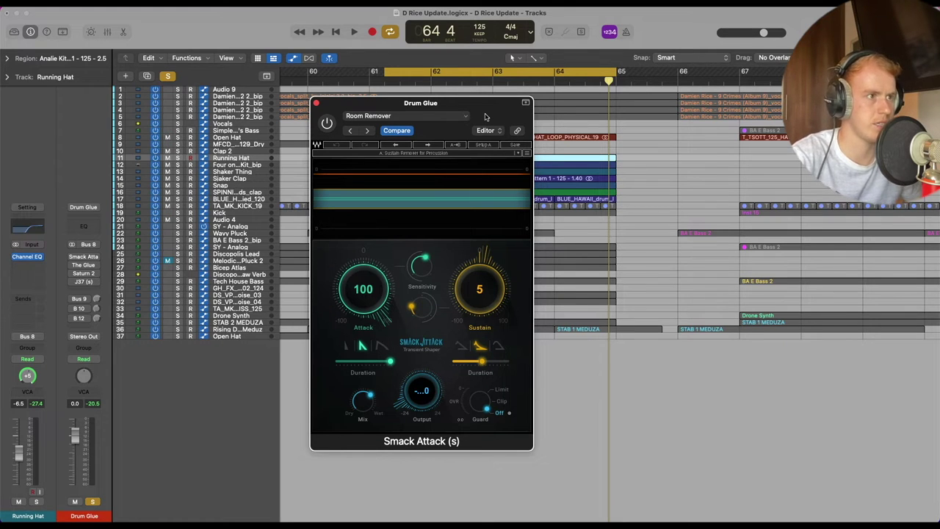
left_click_drag(477, 103, 496, 94)
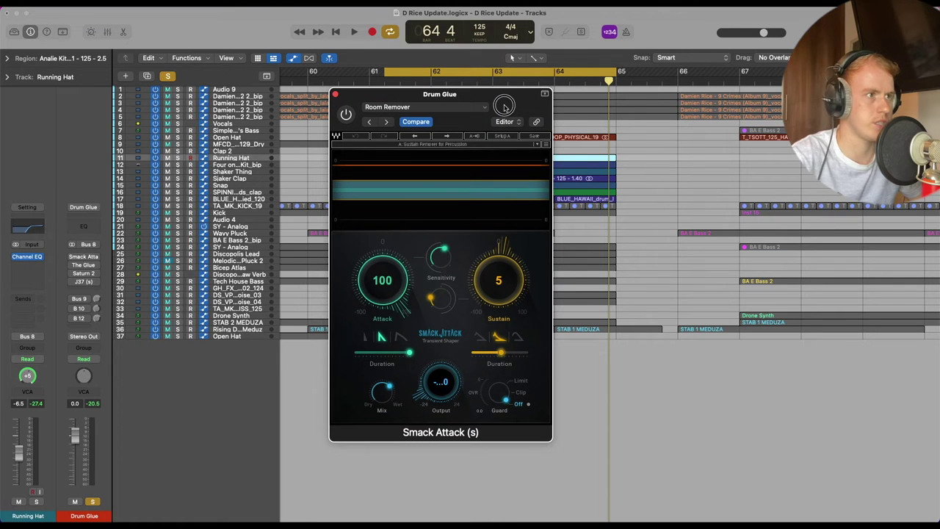
left_click(446, 107)
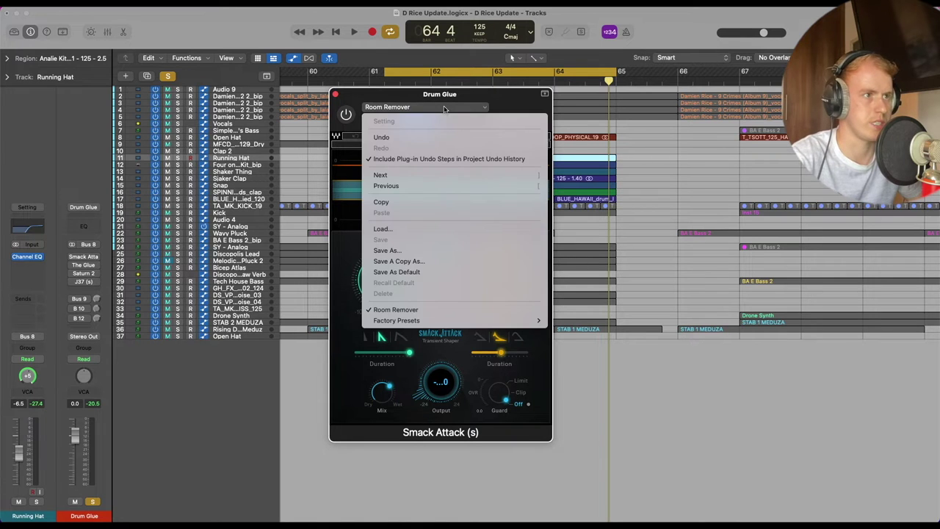
left_click(499, 107)
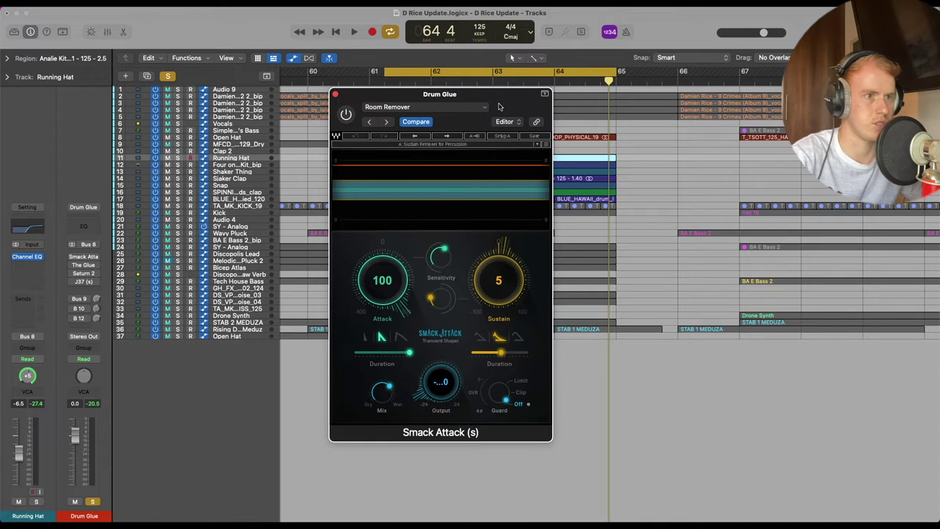
left_click(73, 257)
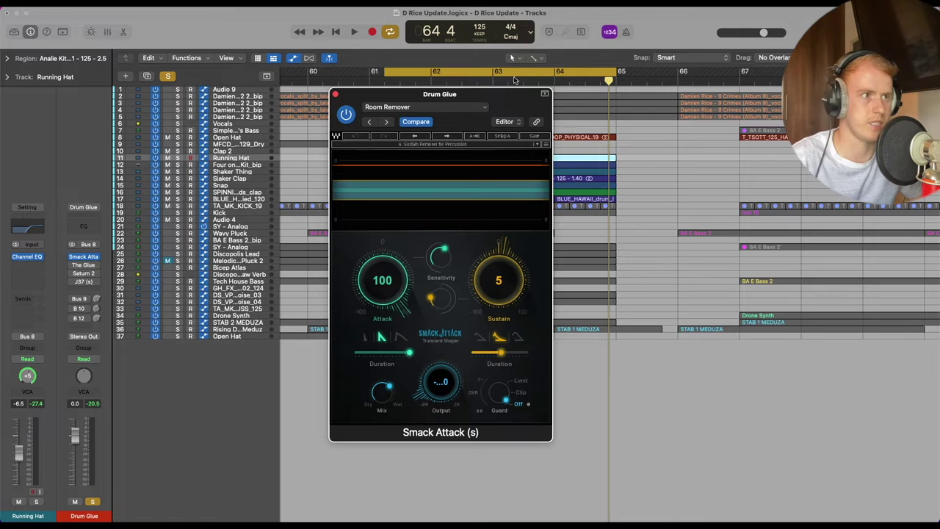
Move the plugin window aside and audition the drums from bar 61 without cycling
left_click_drag(503, 94, 805, 50)
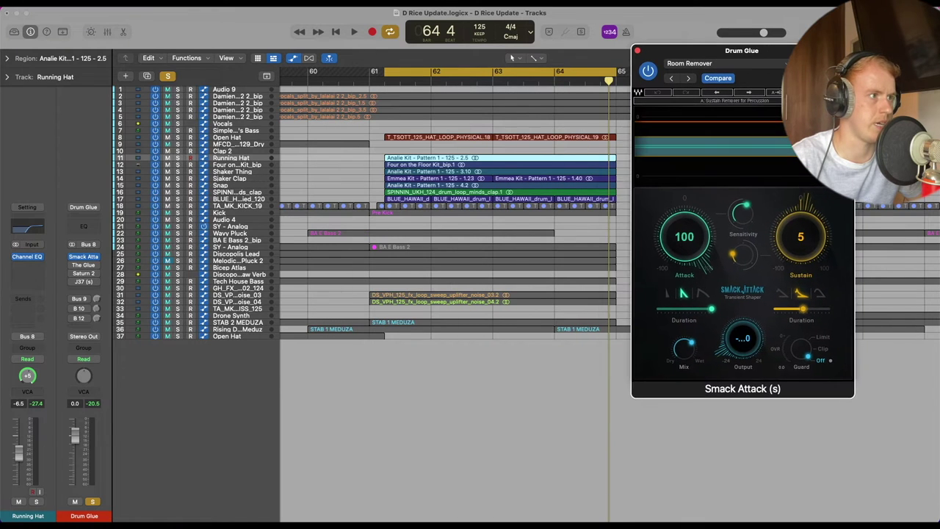
key("space")
key("c")
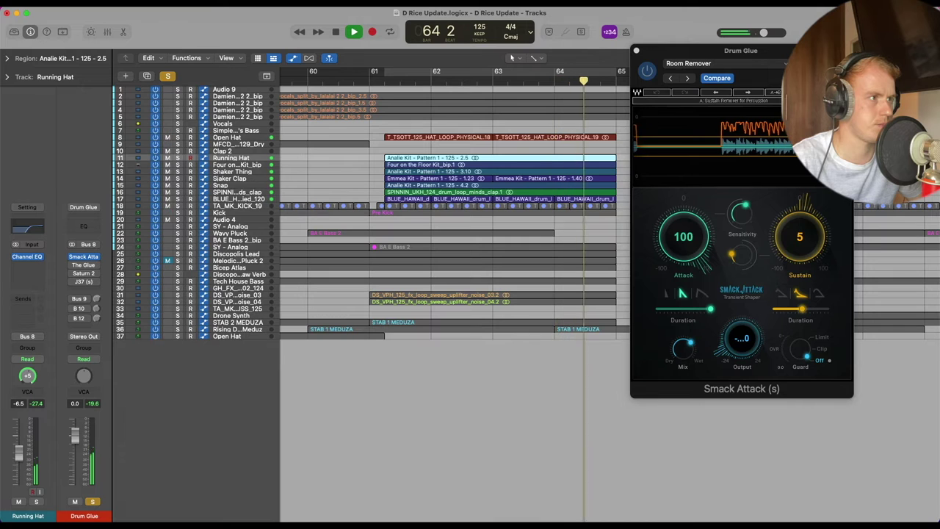
key("space")
left_click_drag(728, 50, 564, 111)
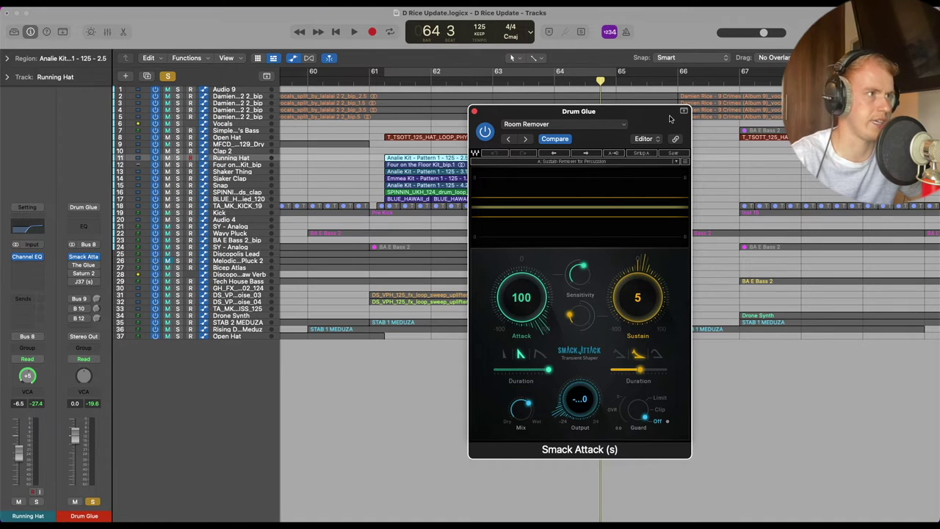
left_click_drag(661, 123, 704, 118)
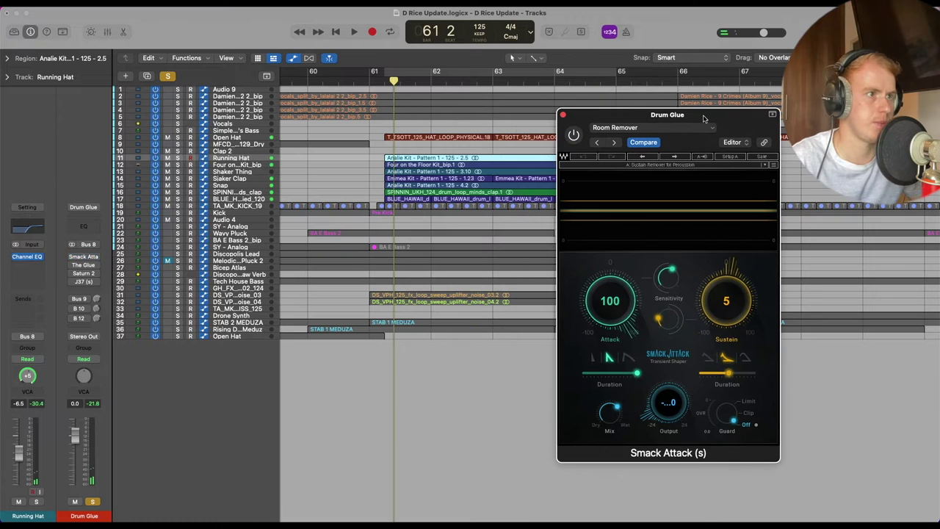
Replay from bar 61, then shift the plugin window toward the upper right
left_click(379, 80)
key("space")
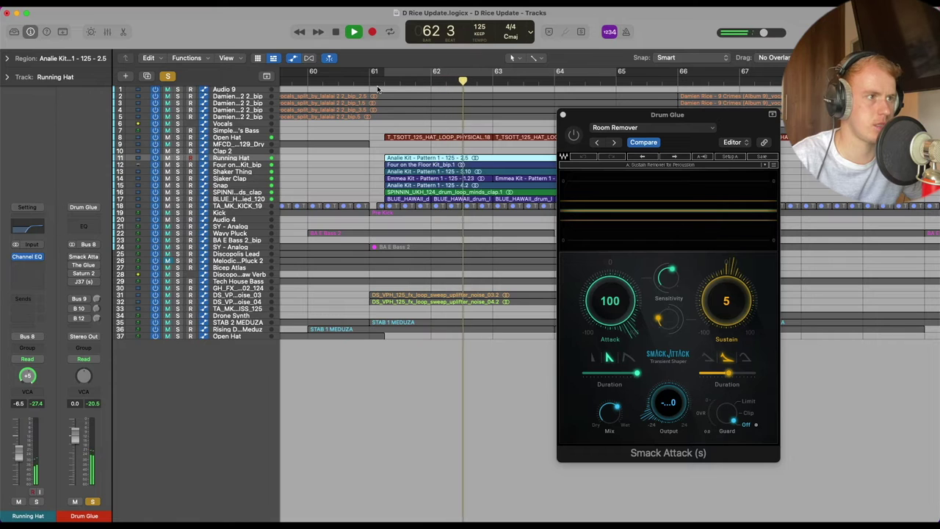
key("space")
left_click_drag(659, 115, 556, 112)
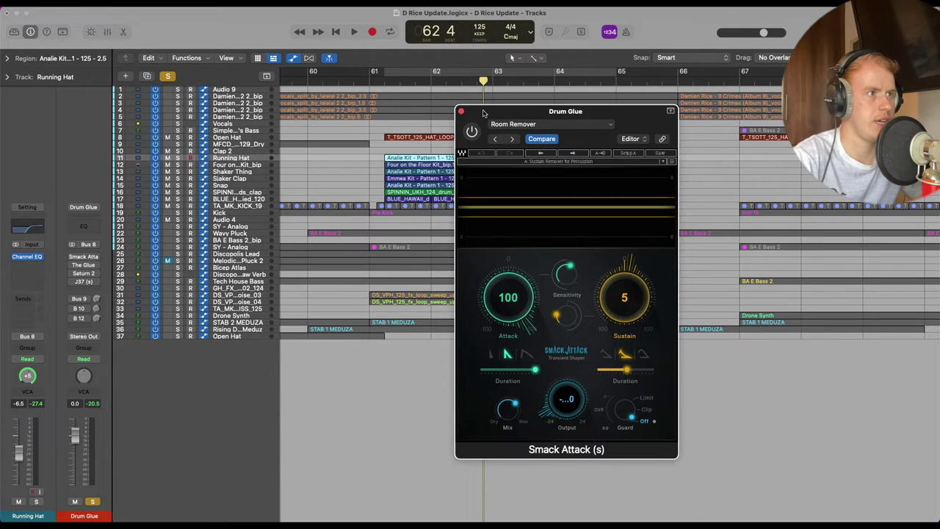
left_click_drag(483, 113, 617, 70)
Enable Smack Attack and hear its effect from bar 61
left_click(606, 90)
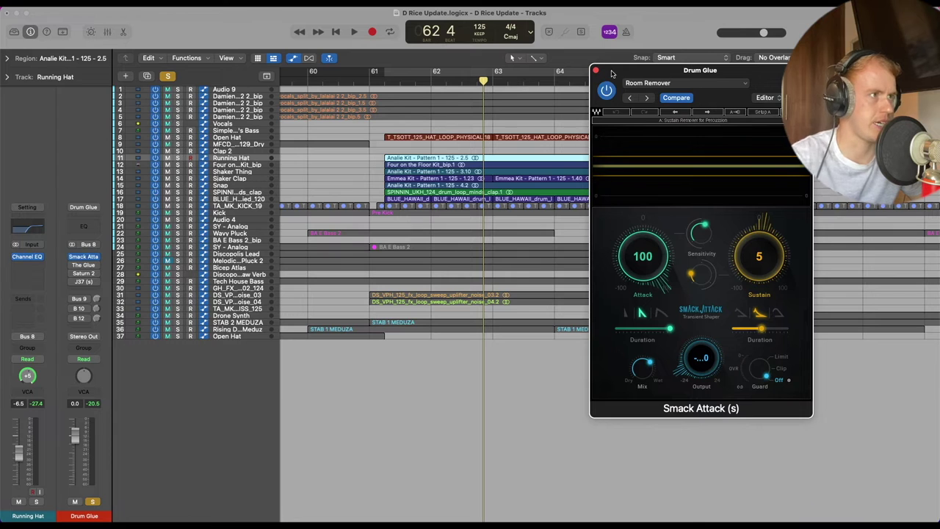
left_click(379, 83)
key("space")
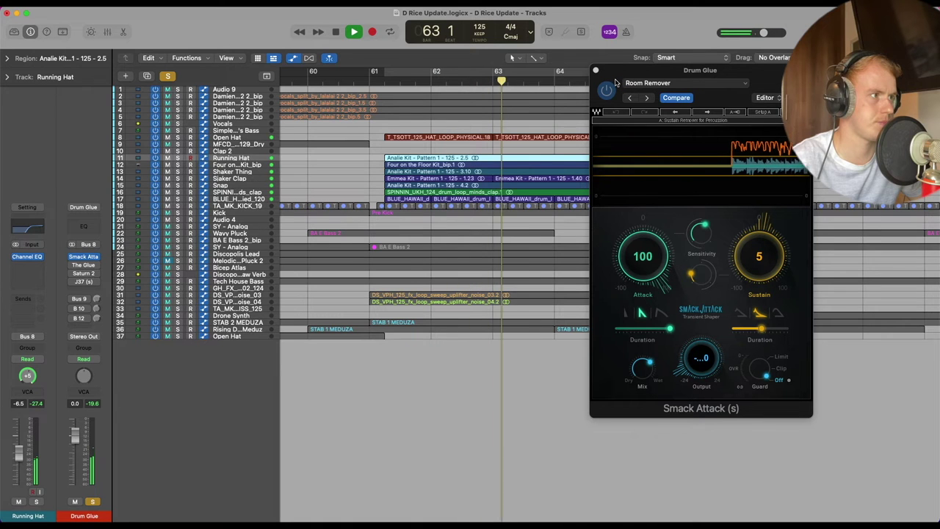
key("space")
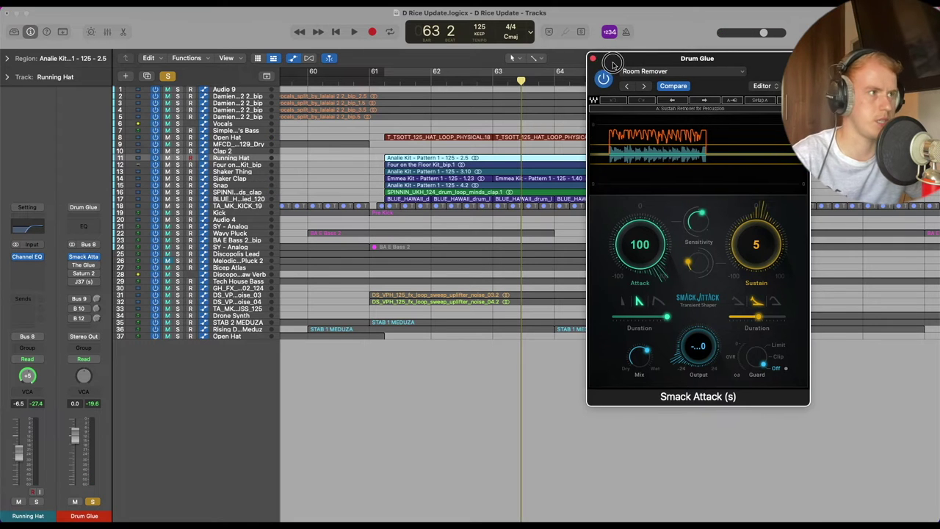
left_click_drag(700, 69, 726, 83)
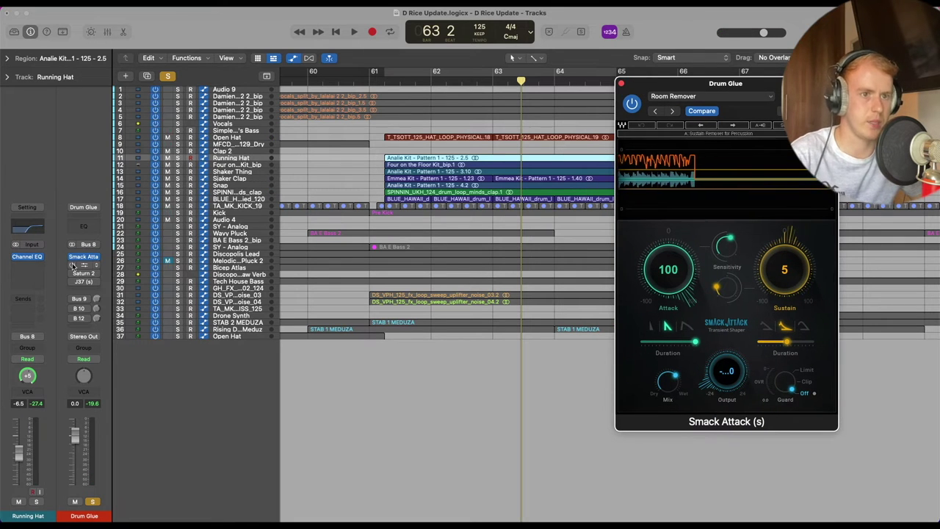
Close the Smack Attack window and position The Glue compressor window
left_click(622, 85)
left_click_drag(391, 140, 732, 96)
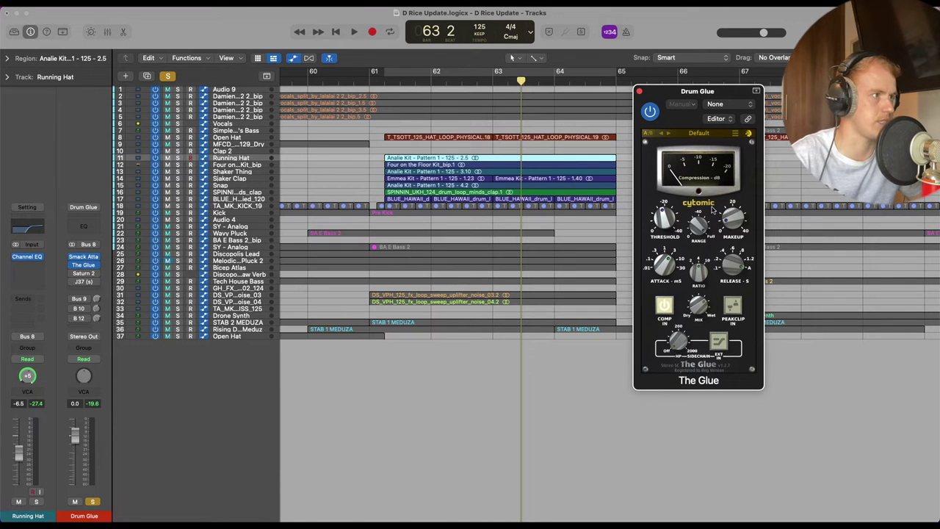
left_click_drag(684, 92, 671, 85)
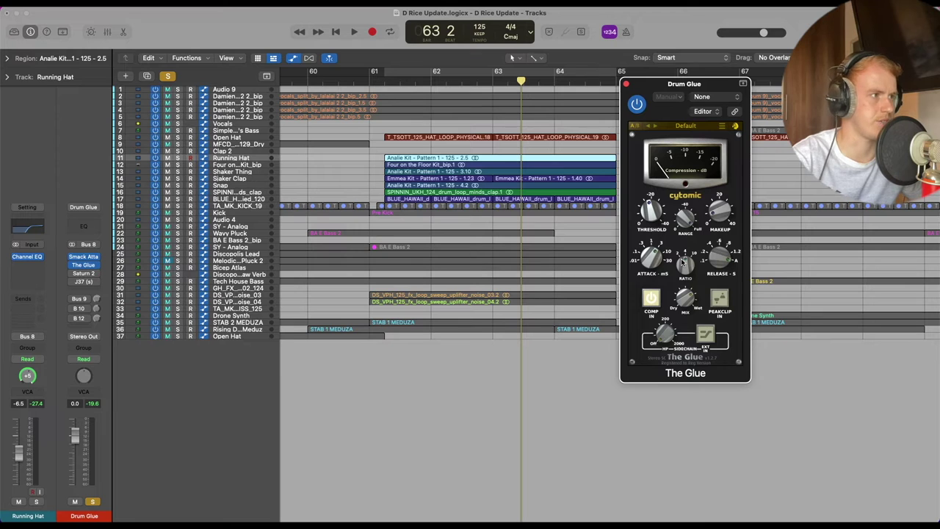
left_click_drag(689, 278, 701, 305)
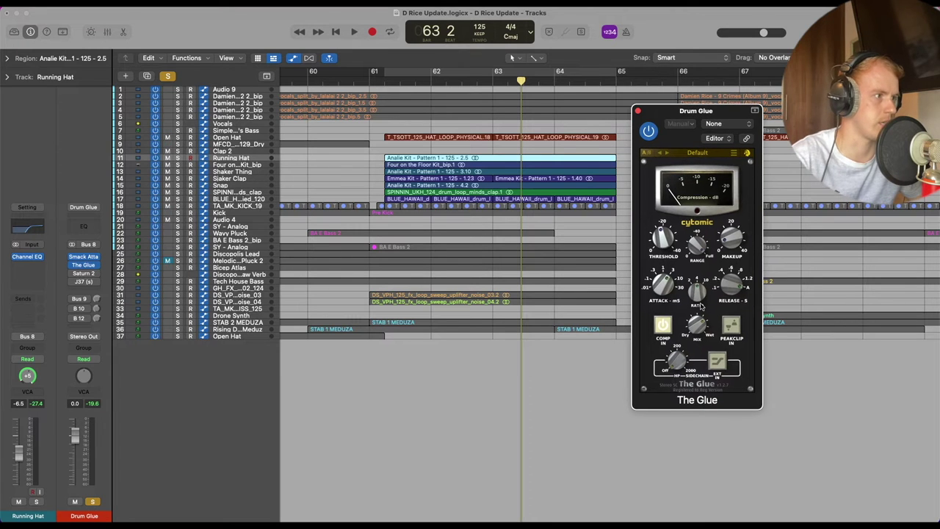
mouse_move(687, 314)
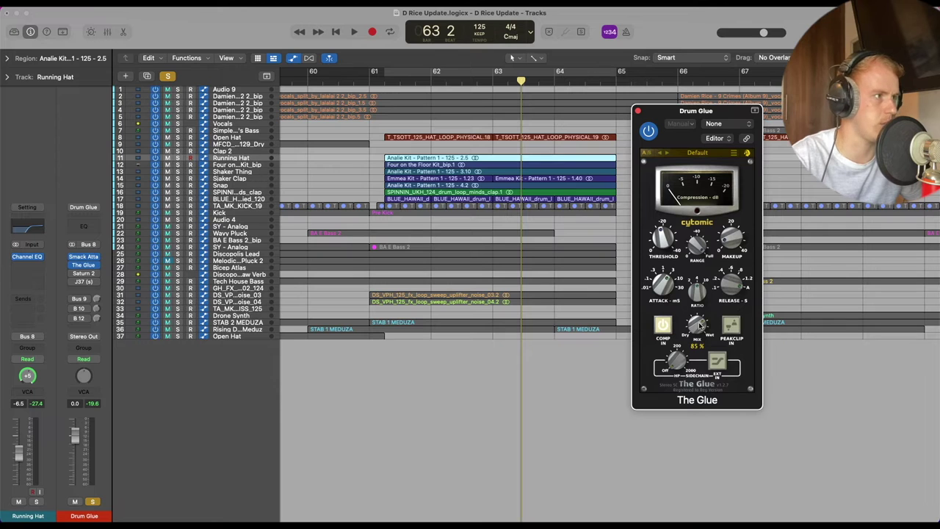
left_click_drag(722, 116, 725, 128)
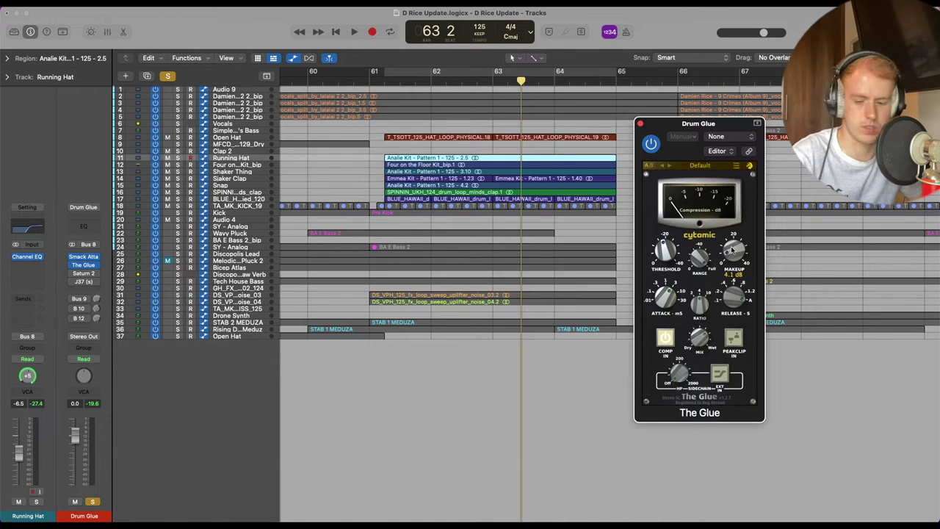
Compare The Glue bypassed and active during playback from bar 61, leaving it on
left_click(651, 143)
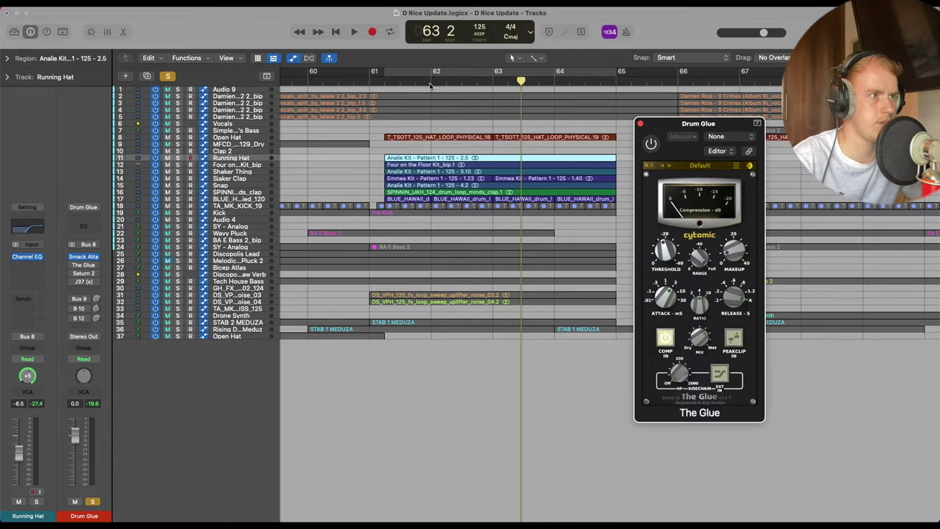
key("space")
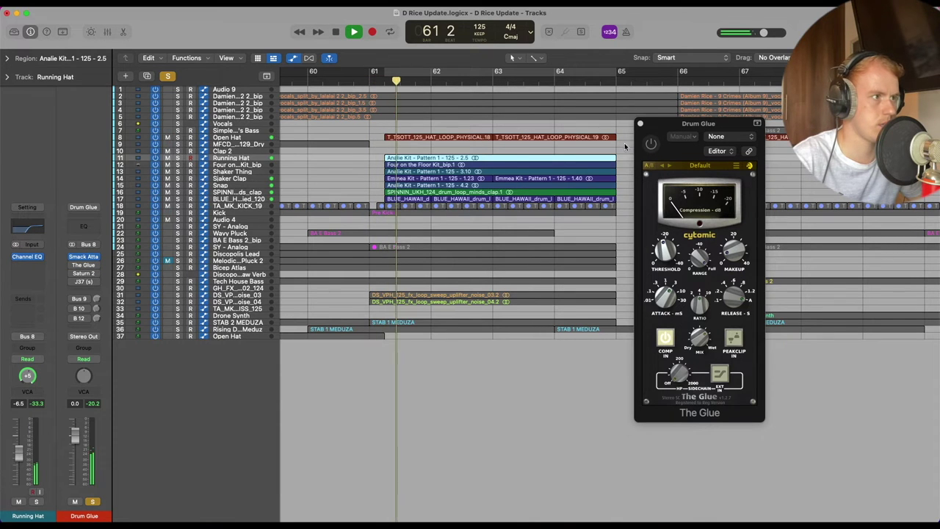
left_click(651, 143)
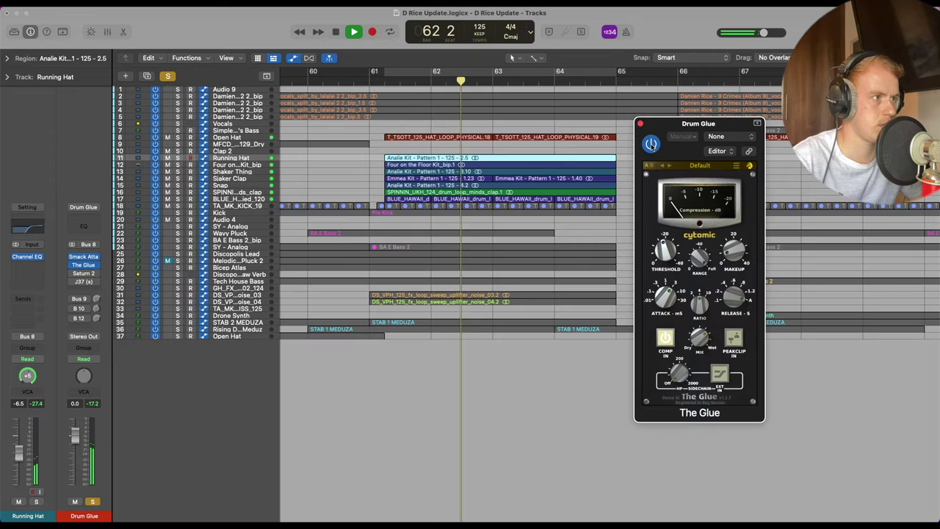
key("space")
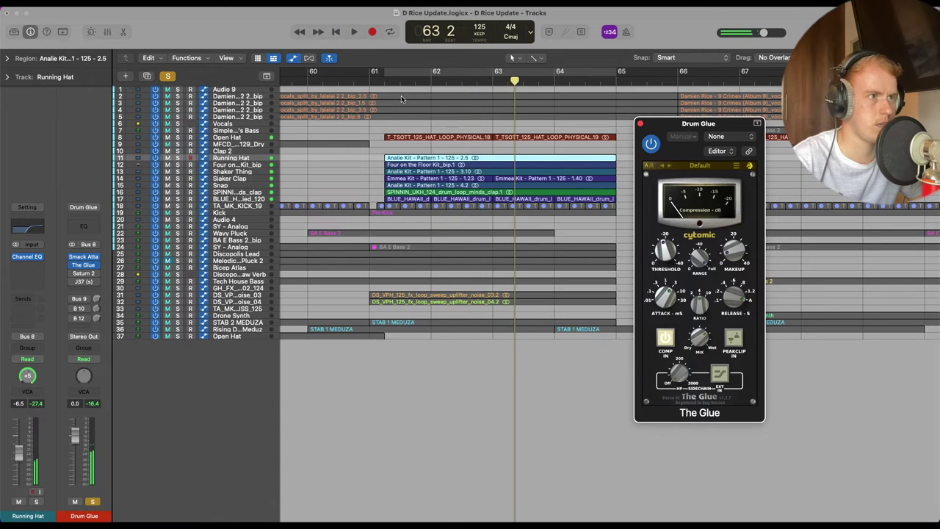
left_click(616, 283)
key("space")
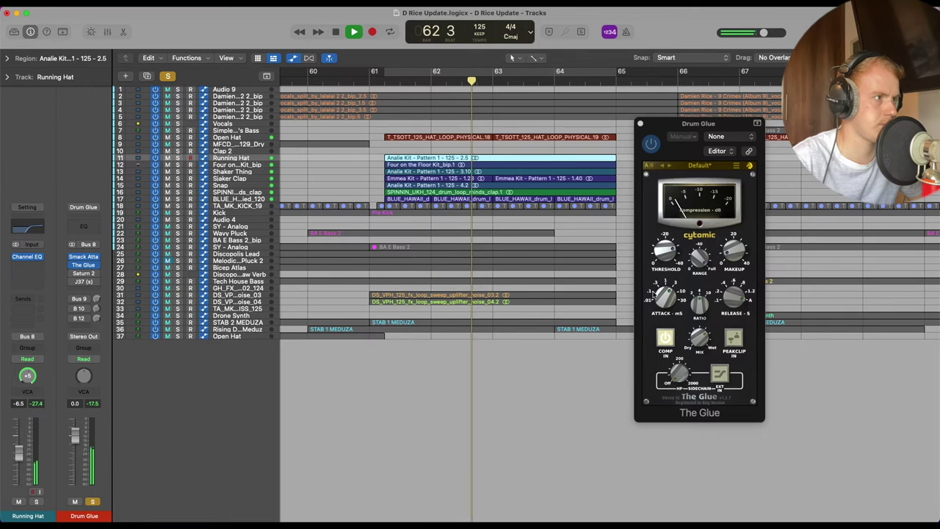
key("space")
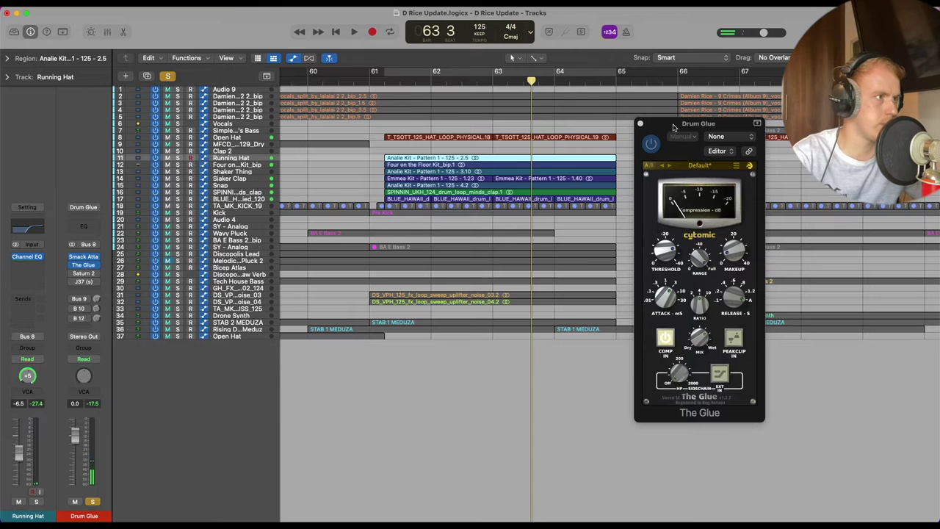
Raise The Glue window, return to bar 61, and open Saturn 2 on Drum Glue
left_click_drag(675, 129, 679, 108)
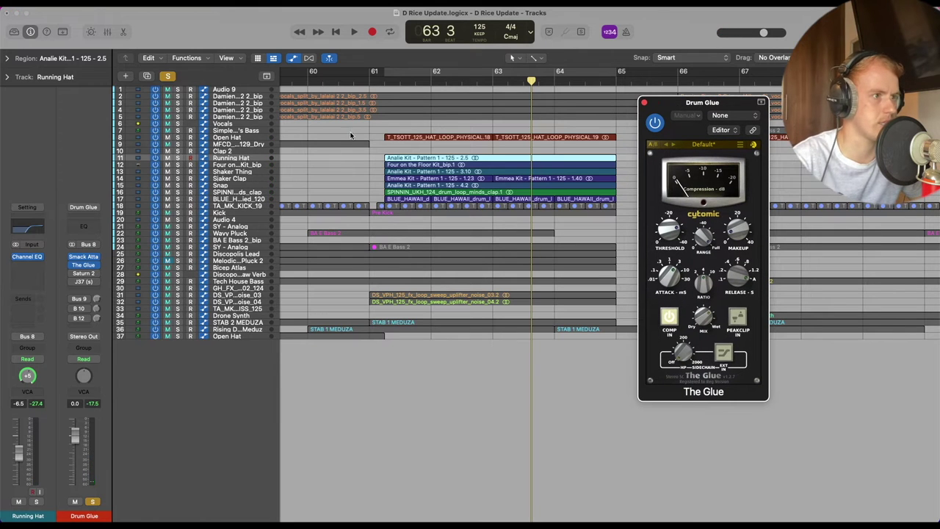
left_click(387, 86)
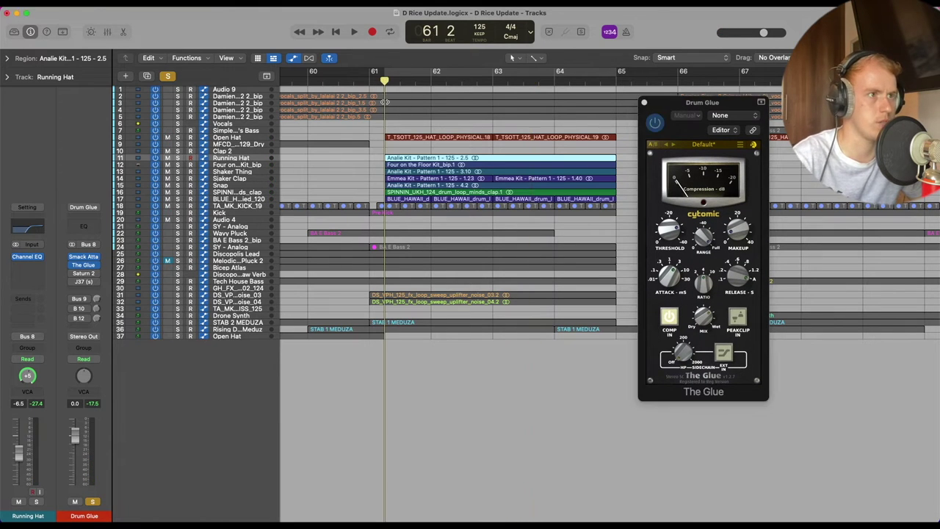
mouse_move(85, 276)
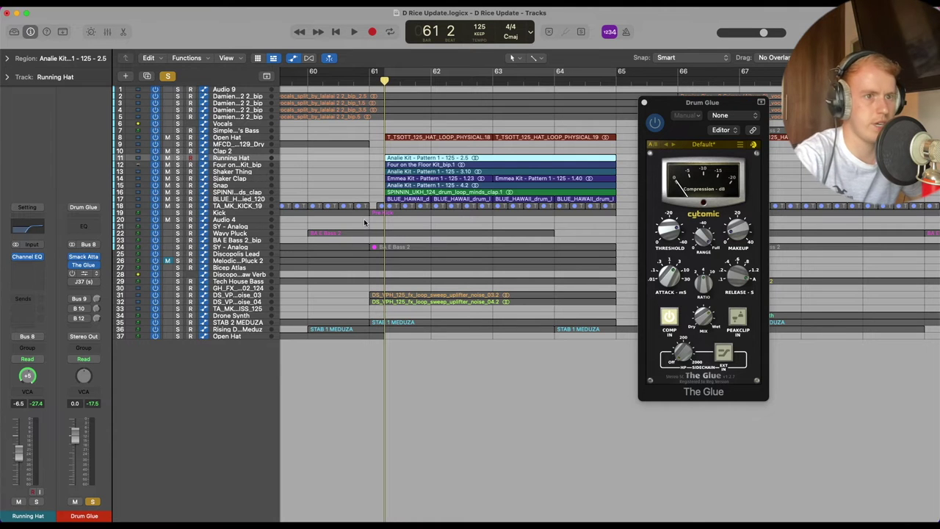
left_click(83, 273)
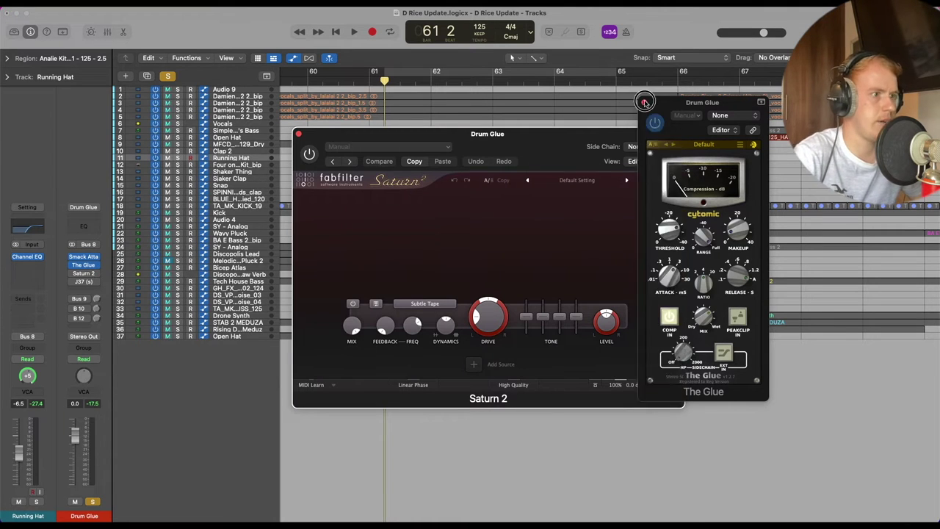
Close The Glue, keep Saturn 2's Subtle Tape style, and switch Saturn 2 on
left_click(644, 101)
left_click(425, 304)
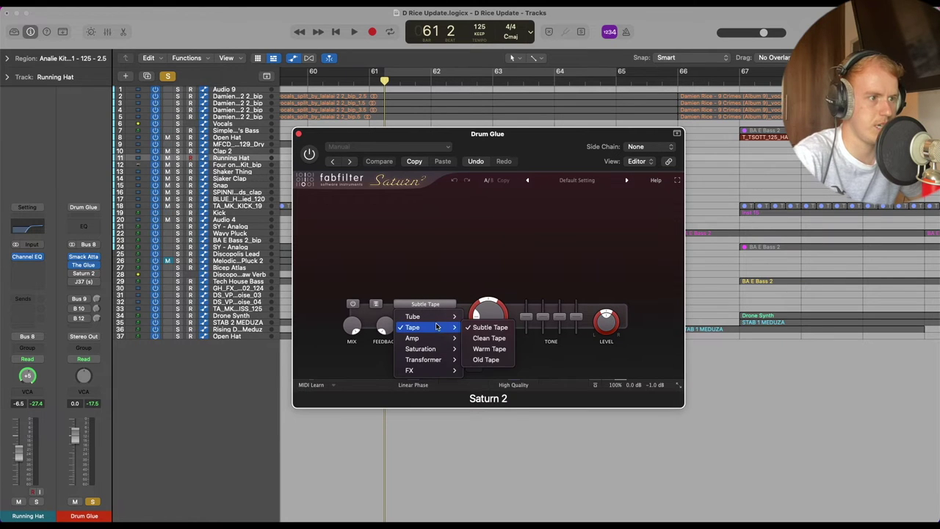
left_click(553, 165)
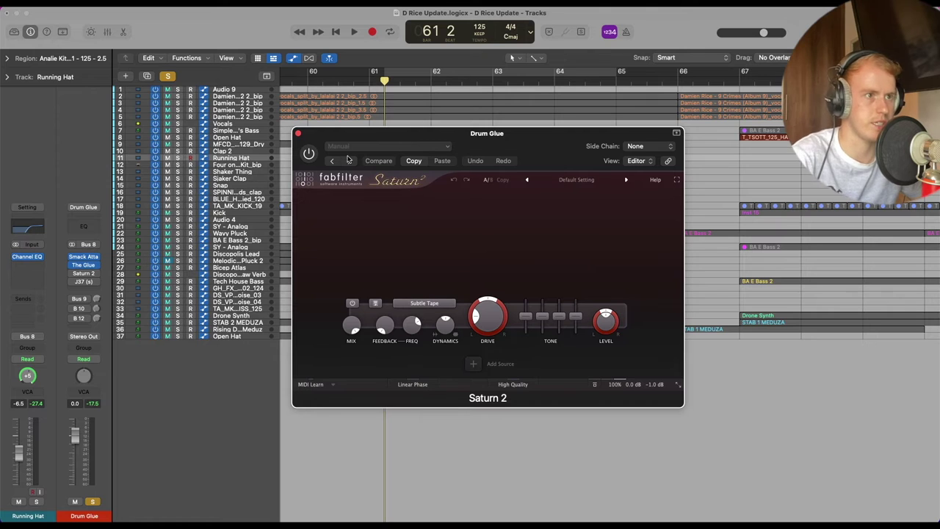
left_click(309, 153)
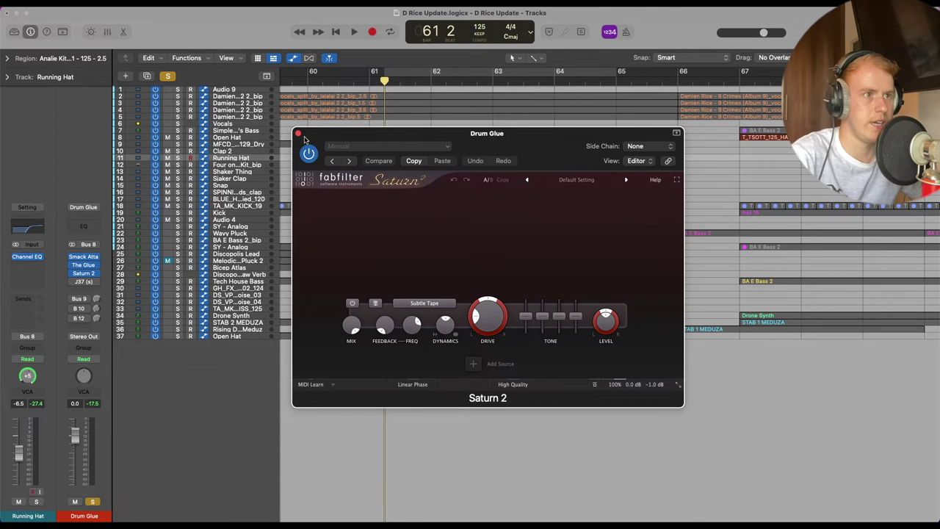
Audition the saturation from just before bar 61, close Saturn 2, and open J37
left_click(367, 81)
key("space")
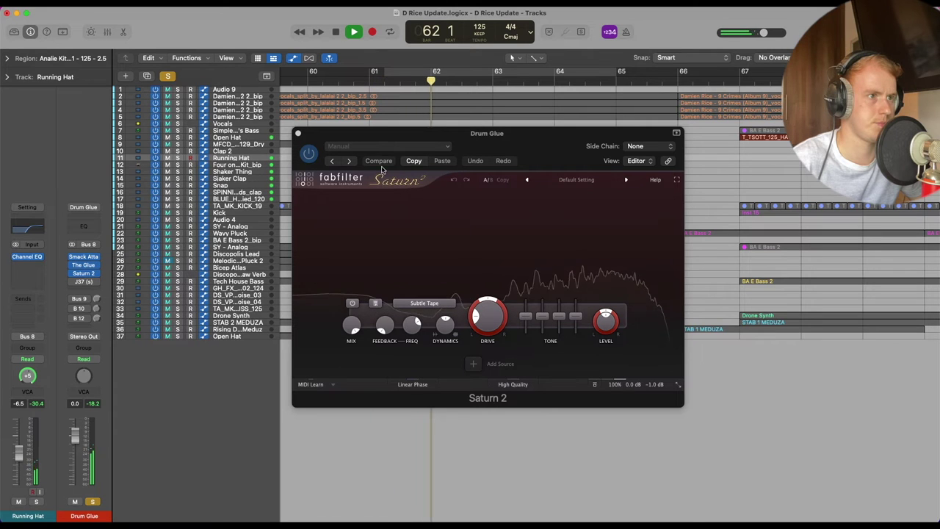
key("space")
left_click(298, 133)
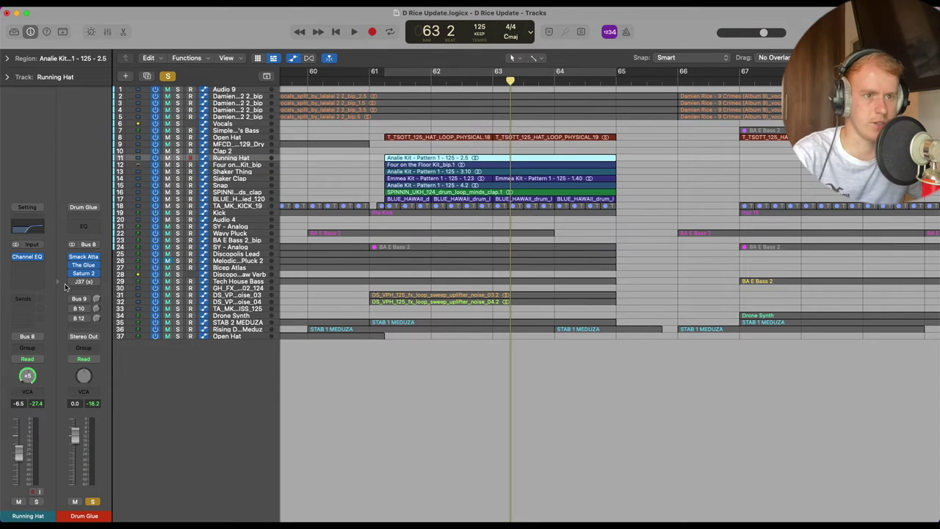
left_click(83, 281)
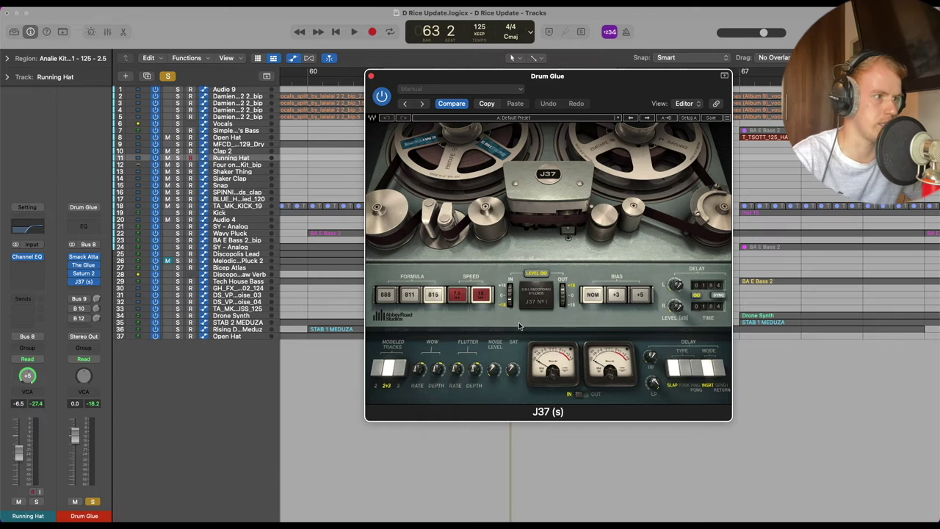
Lower the J37 input to about -4 dB, adjust its output, and move the window down
left_click_drag(515, 302, 514, 301)
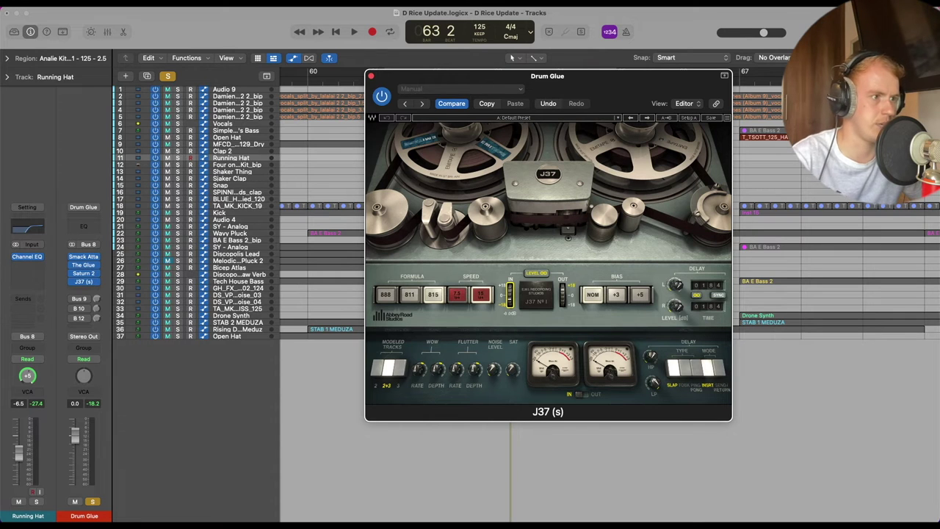
left_click_drag(563, 296, 563, 295)
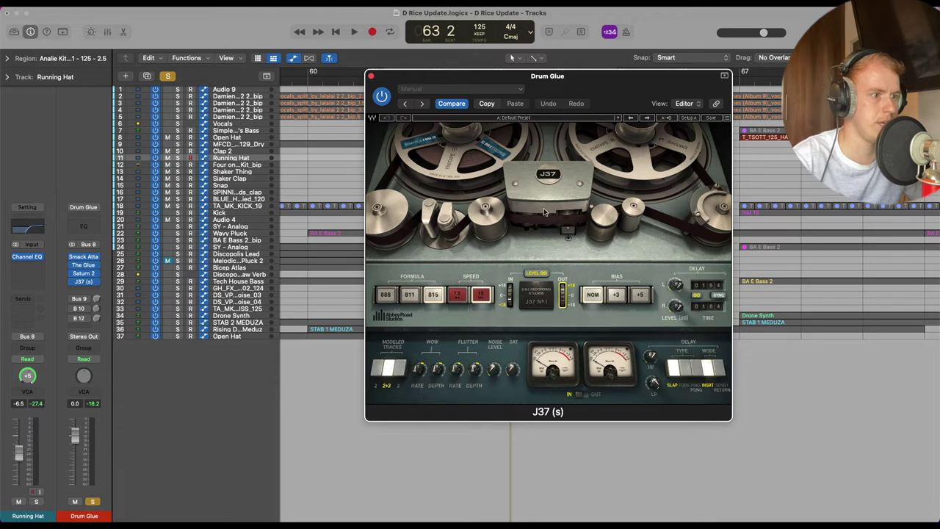
left_click_drag(578, 86, 572, 120)
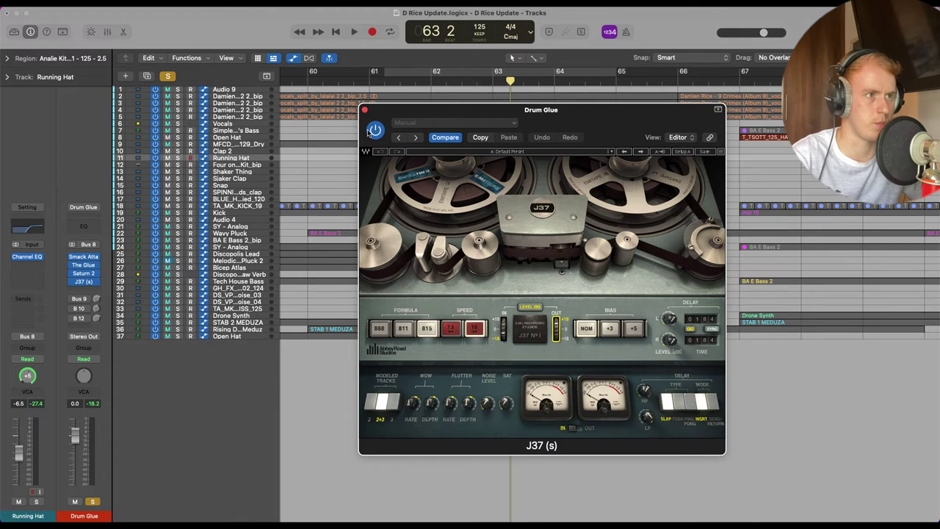
Switch J37 on while playing from bar 61, replay, then close the J37 window
left_click(373, 83)
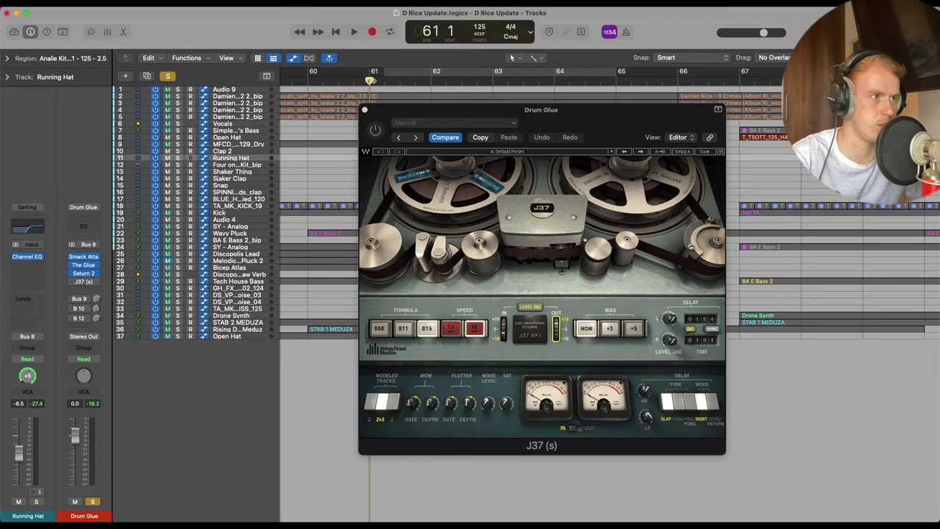
key("space")
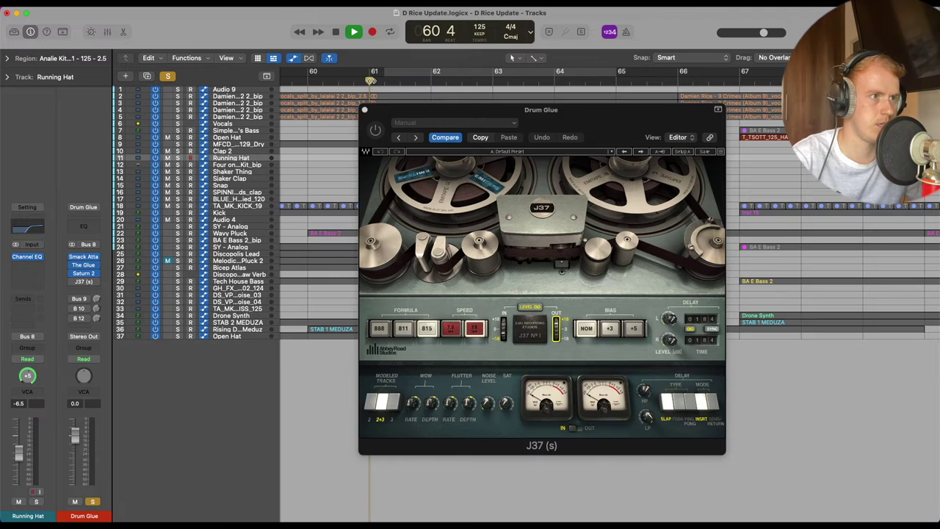
left_click(376, 130)
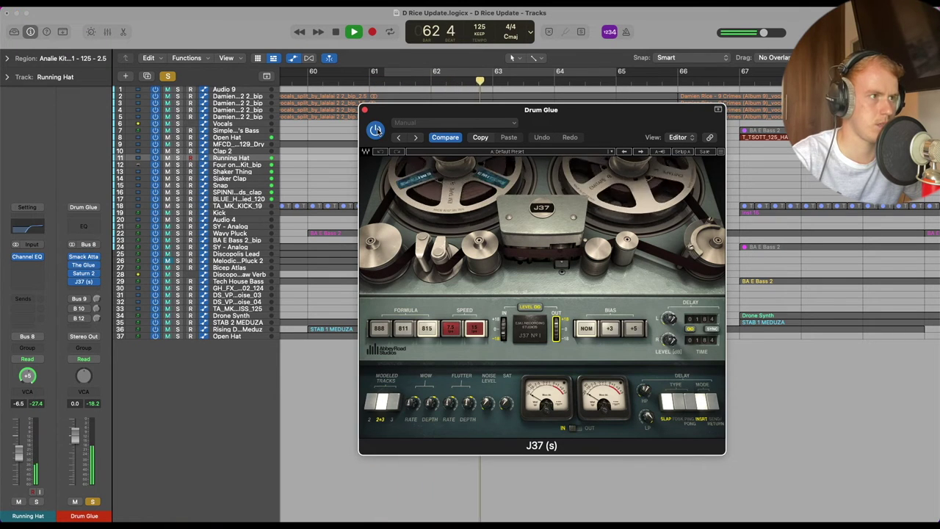
left_click(377, 85)
key("space")
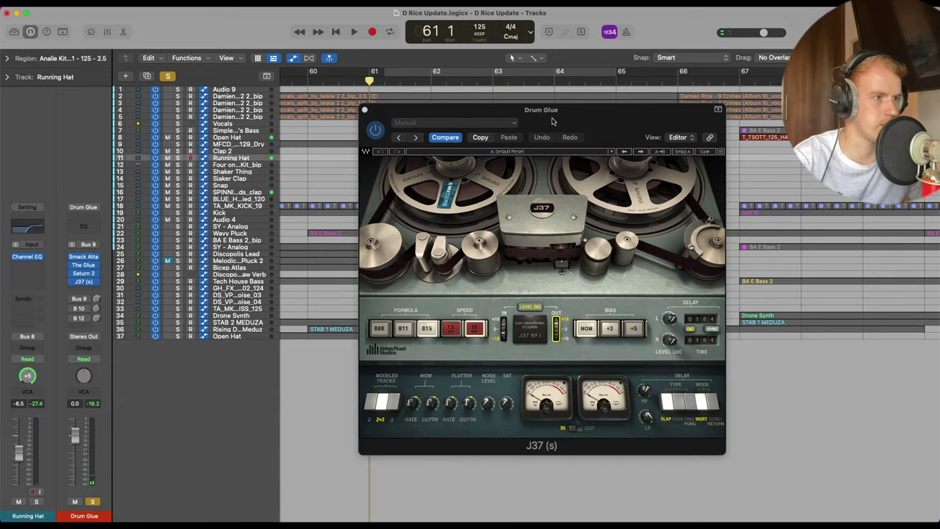
key("space")
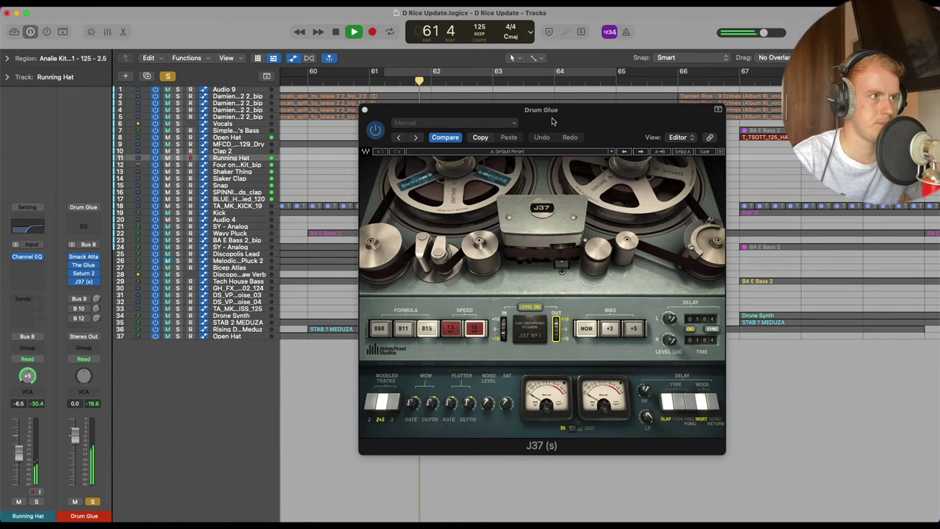
key("space")
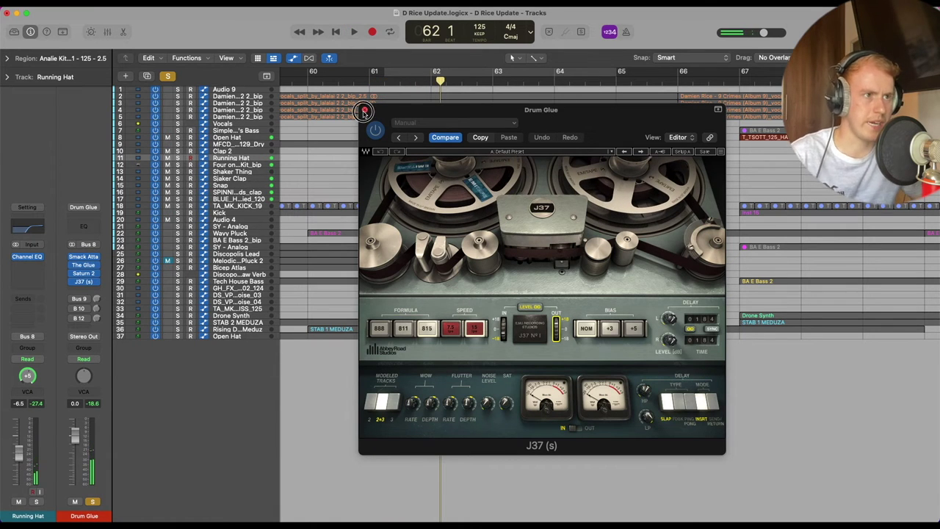
left_click(365, 110)
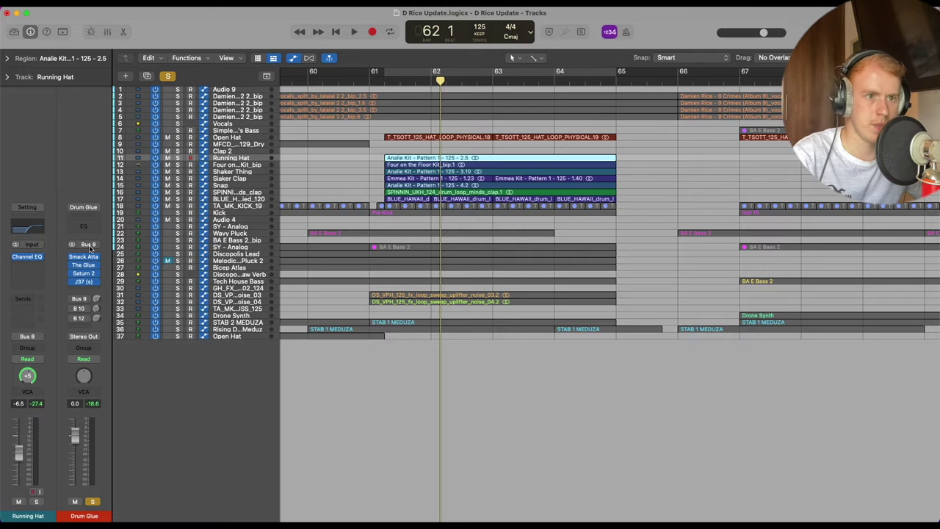
Turn up the Drum Glue sends to Bus 9 and Bus 10
left_click(83, 300)
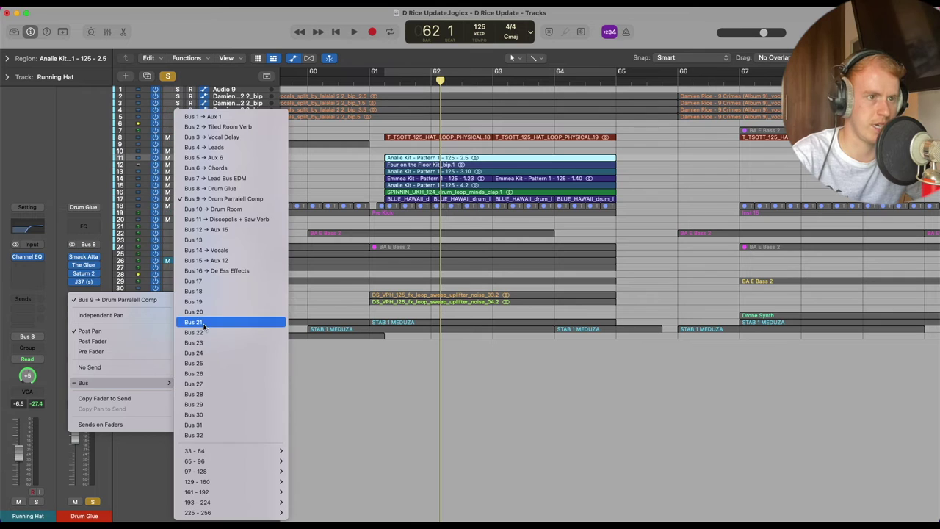
left_click(86, 332)
left_click_drag(97, 299, 98, 301)
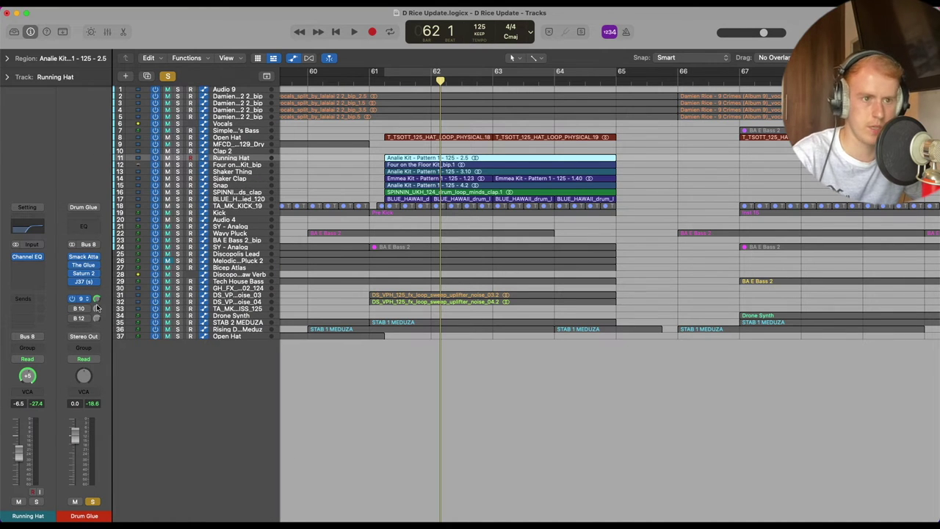
left_click_drag(98, 309, 98, 312)
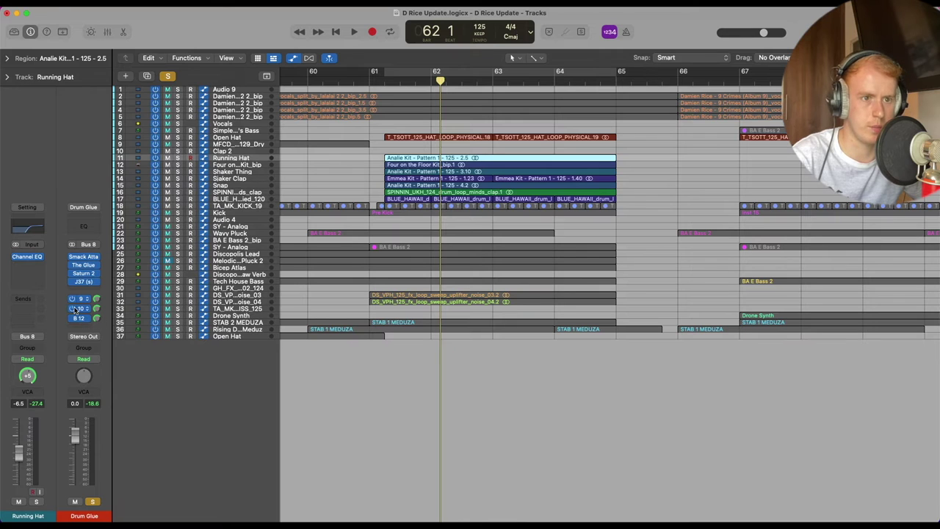
Check where the Bus 9, second and Bus 12 sends go, then show the Mixer below the tracks
left_click(77, 318)
left_click(82, 299)
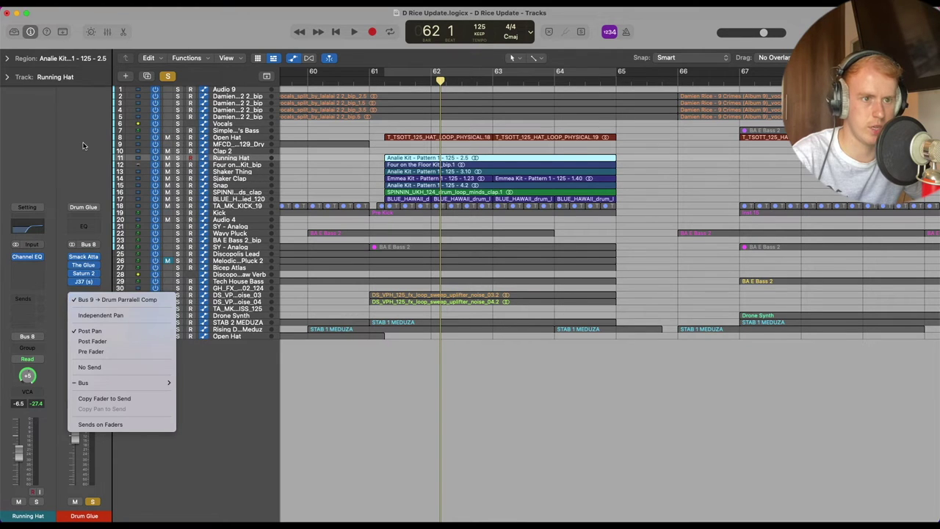
left_click(88, 296)
left_click(83, 309)
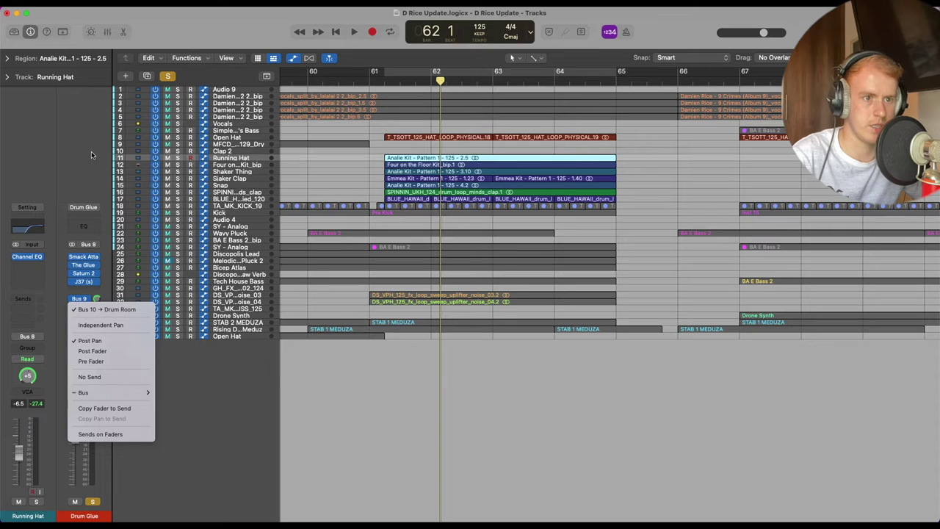
key("Escape")
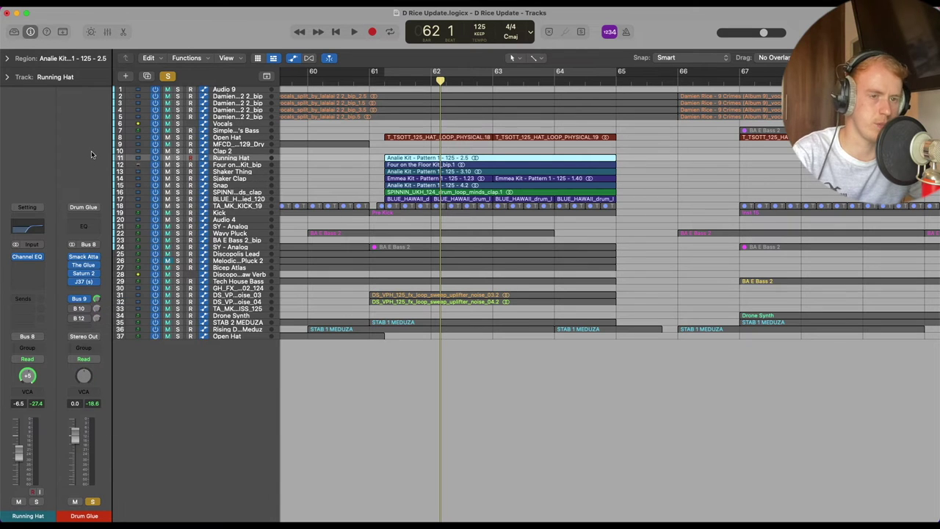
left_click(85, 320)
key("Escape")
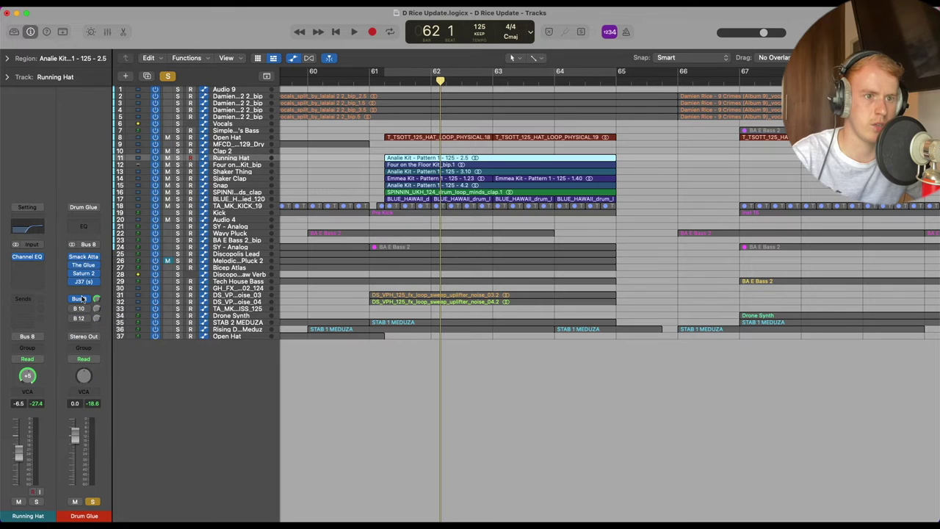
left_click(79, 324)
key("Escape")
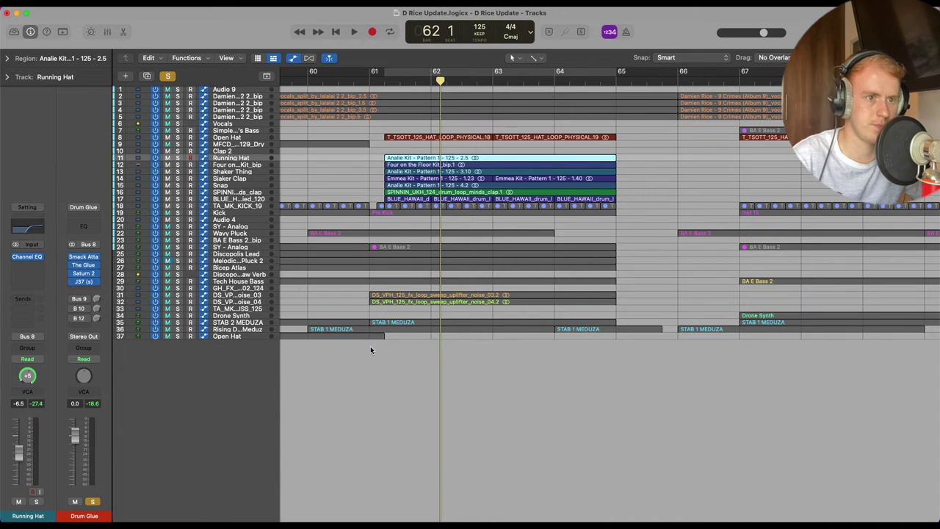
key("x")
scroll(469, 345, "right", 5)
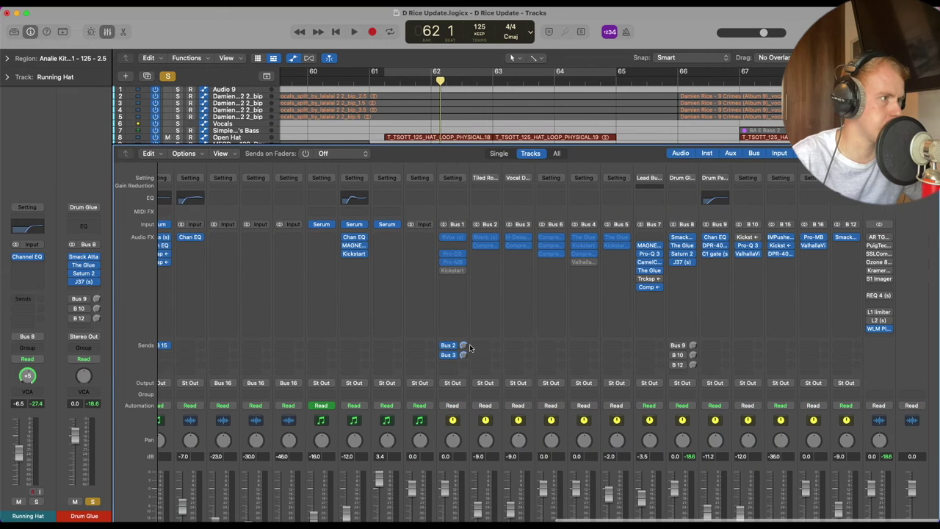
left_click(725, 233)
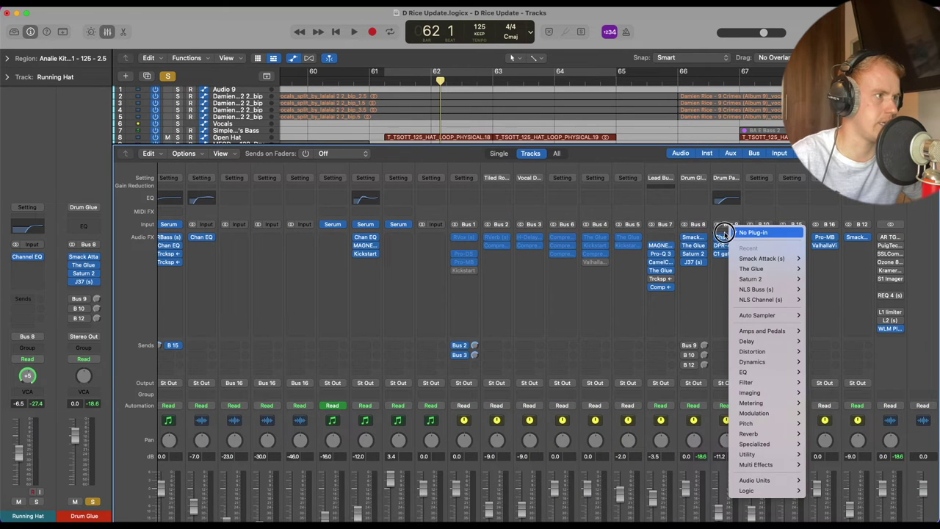
left_click(725, 235)
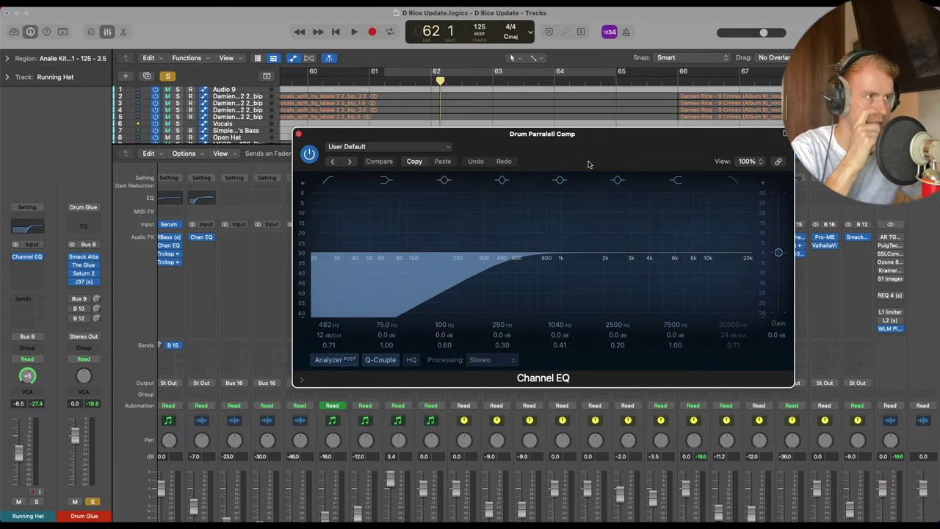
left_click_drag(593, 153, 438, 102)
left_click(367, 194)
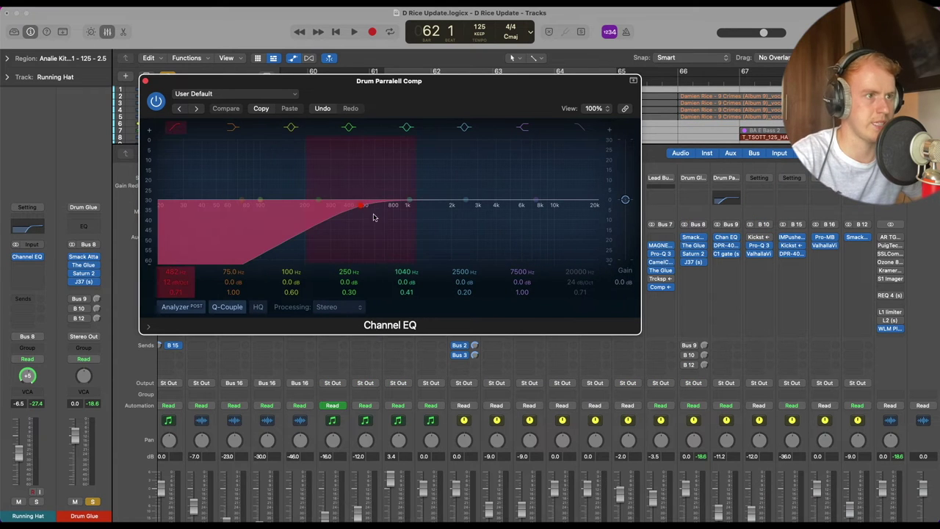
key("super+w")
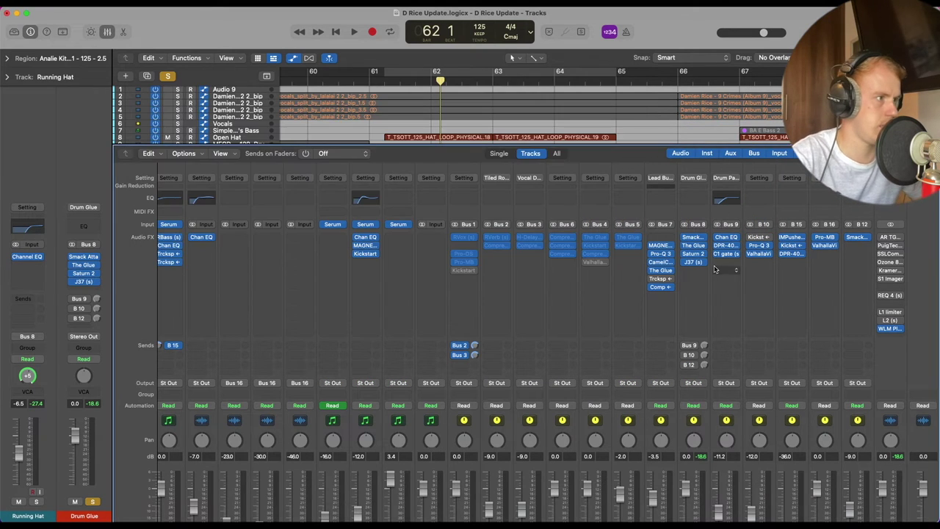
left_click(726, 244)
left_click_drag(558, 144, 412, 69)
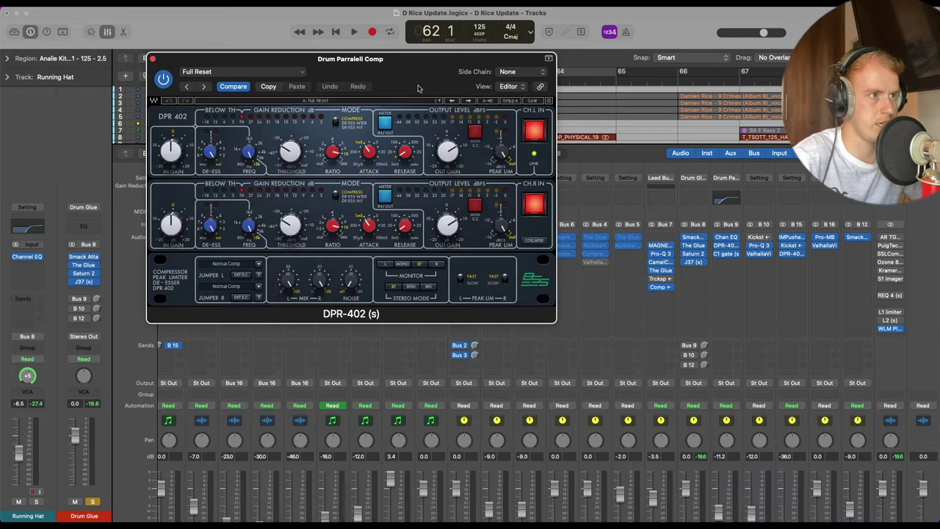
mouse_move(418, 88)
left_mouse_down()
mouse_move(428, 97)
mouse_move(422, 92)
left_mouse_up()
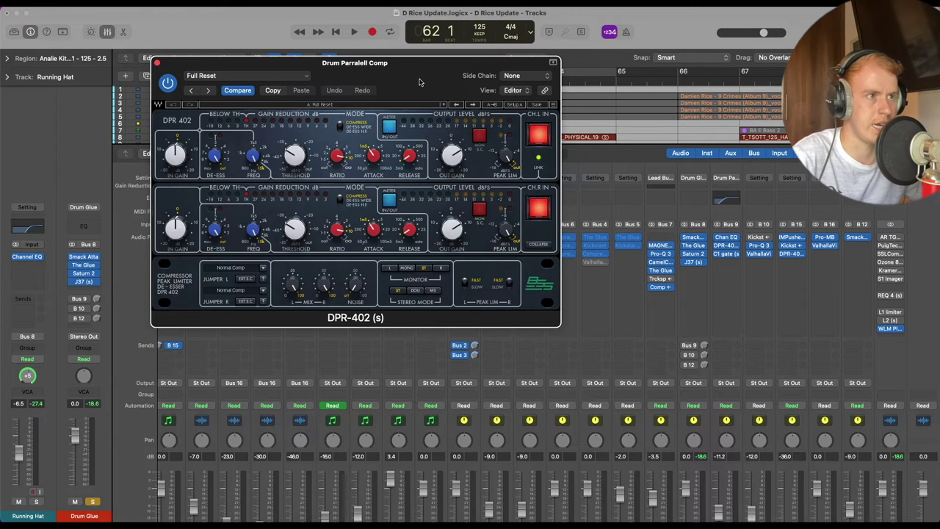
left_click_drag(420, 81, 380, 65)
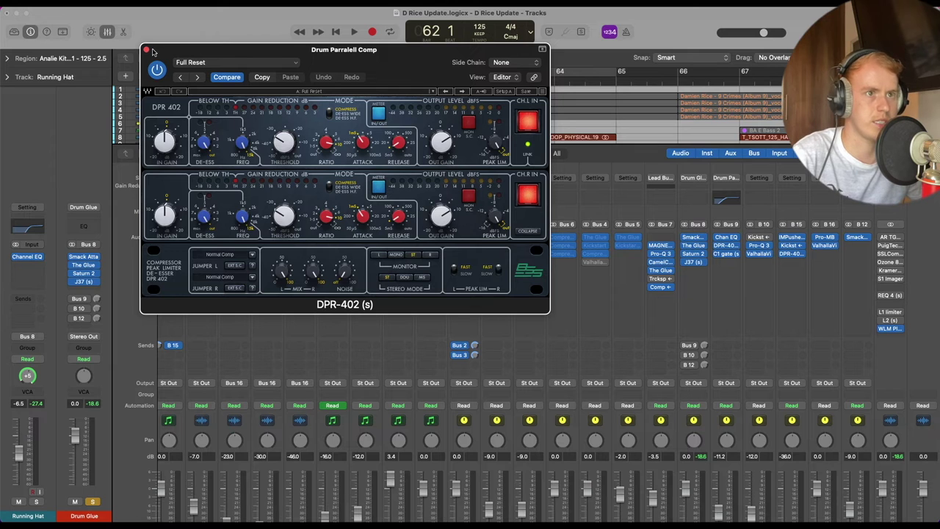
left_click_drag(406, 64, 407, 50)
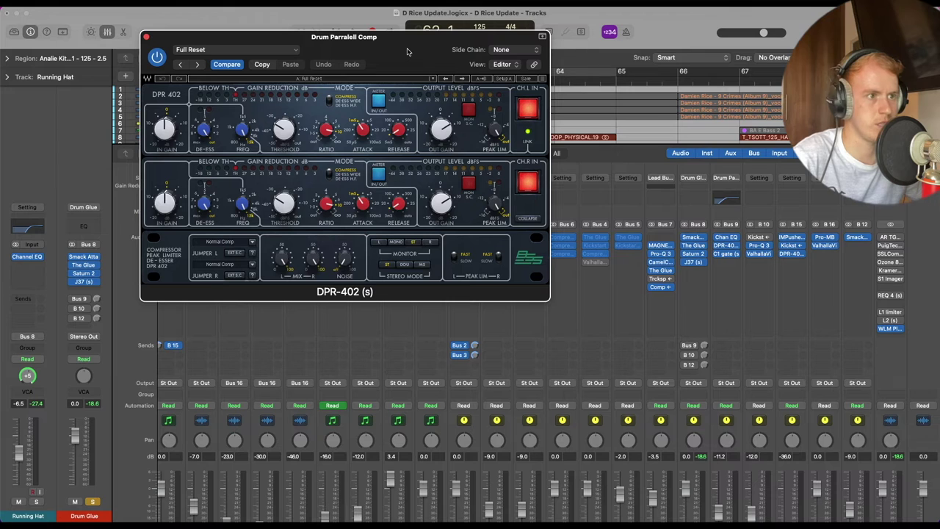
left_click_drag(426, 55, 527, 71)
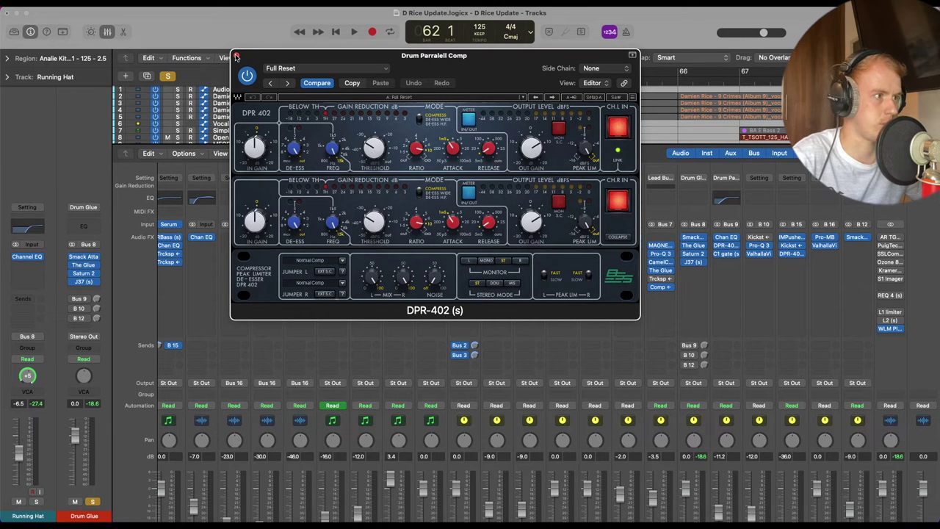
left_click(236, 56)
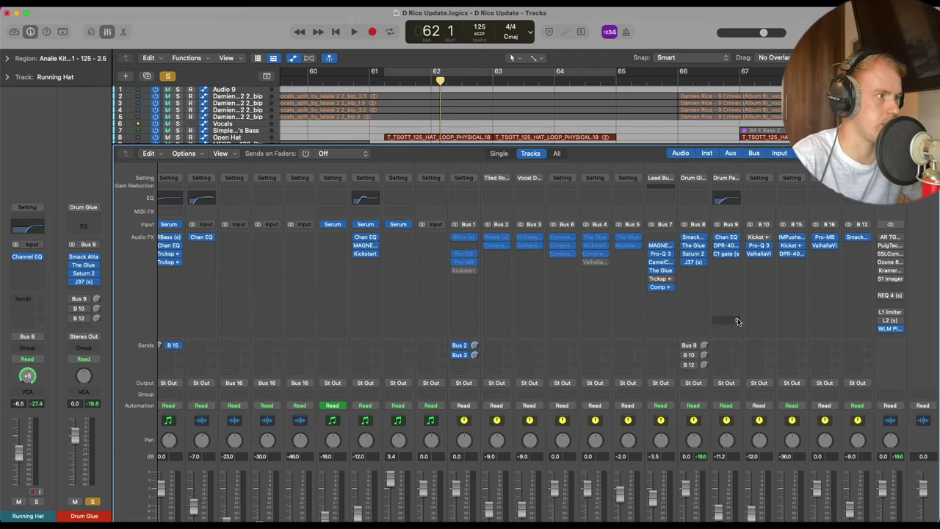
left_click(727, 254)
left_click_drag(441, 122, 309, 121)
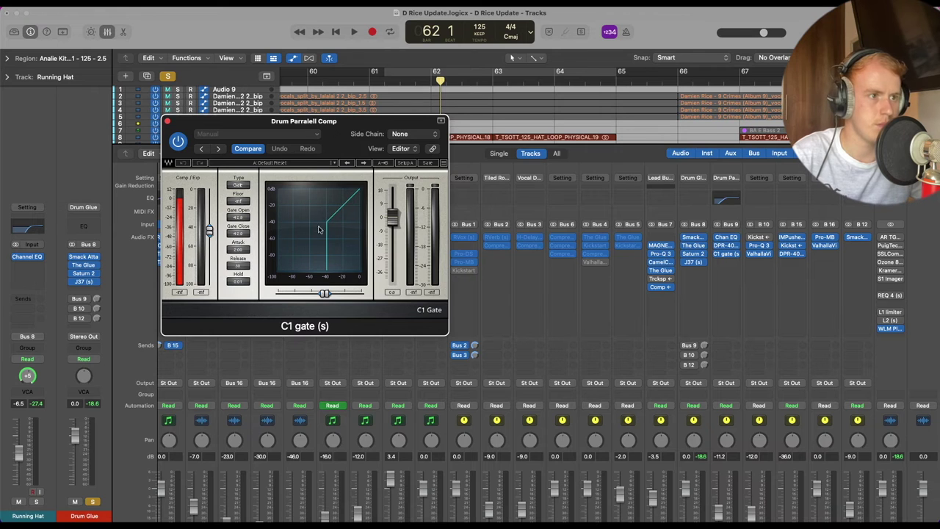
left_click(167, 120)
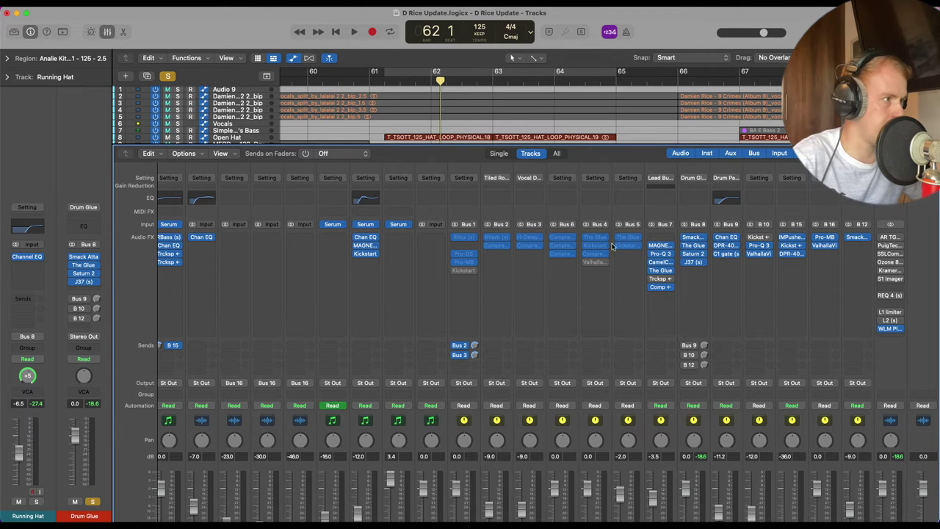
Inspect the Pro-Q 3 EQ on the B 10 Drum Room strip, then close it
left_click(768, 235)
left_click(762, 166)
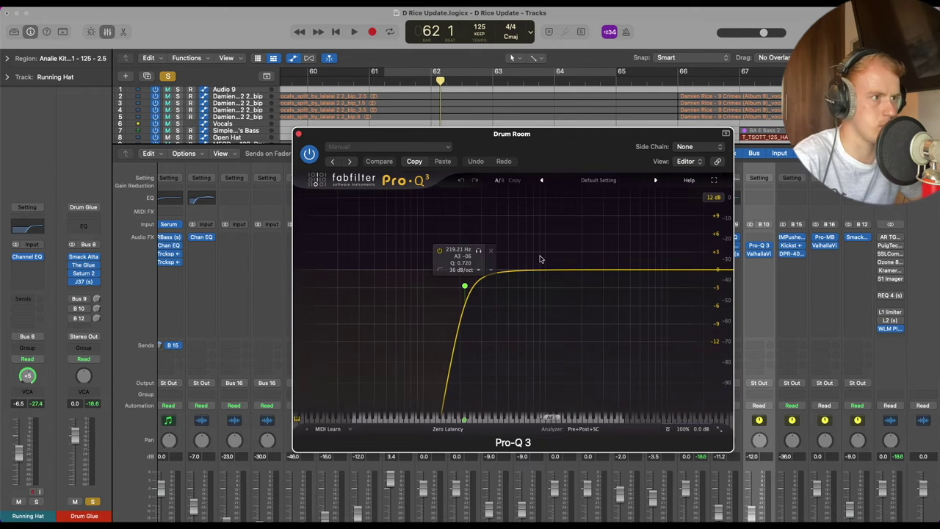
left_click(300, 135)
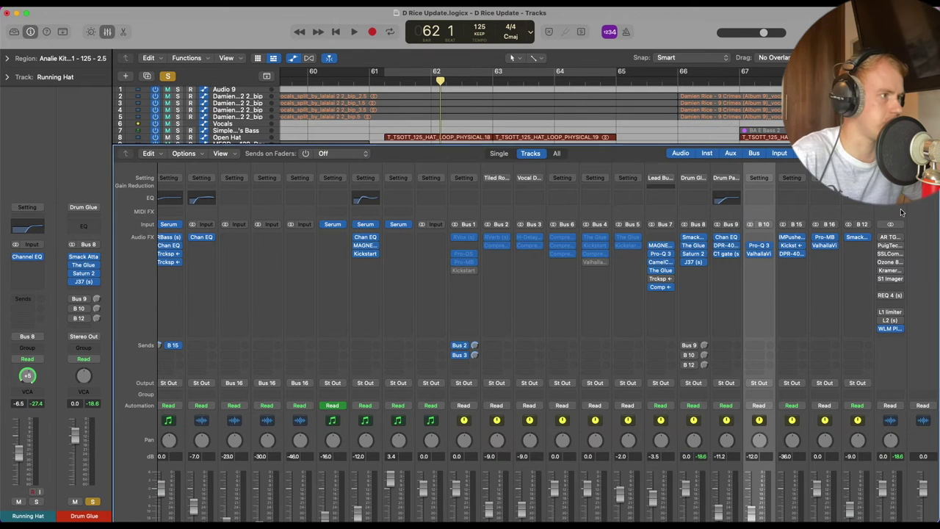
View Drum Room's ValhallaVintageVerb, close it, and bring up Aux 15's Smack Attack
left_click(760, 253)
left_click_drag(556, 164, 421, 104)
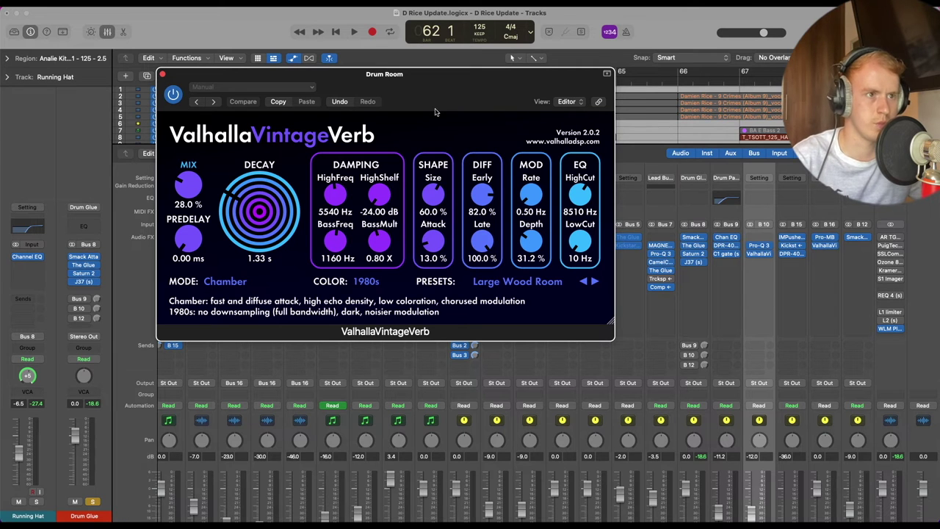
left_click(162, 75)
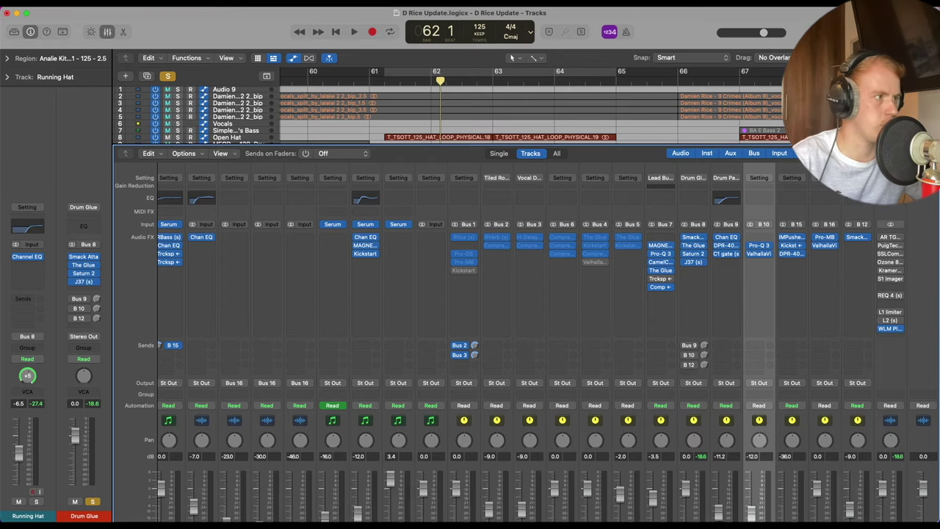
left_click(856, 236)
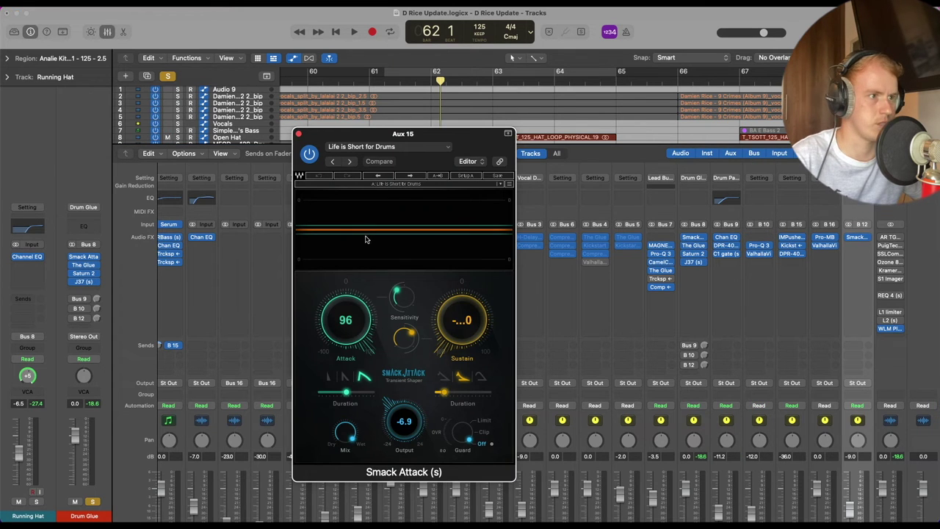
Move Aux 15's Smack Attack window up and left, then close it
left_click_drag(462, 145, 413, 121)
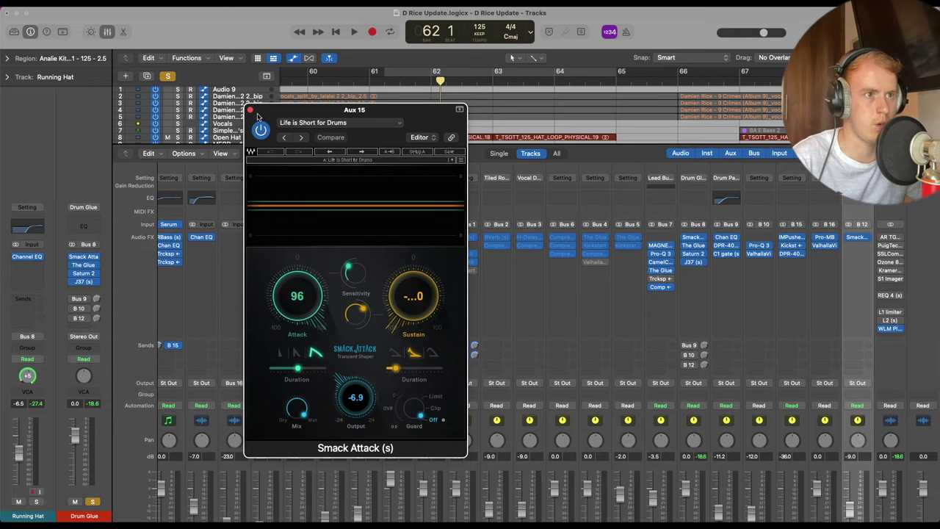
left_click(250, 110)
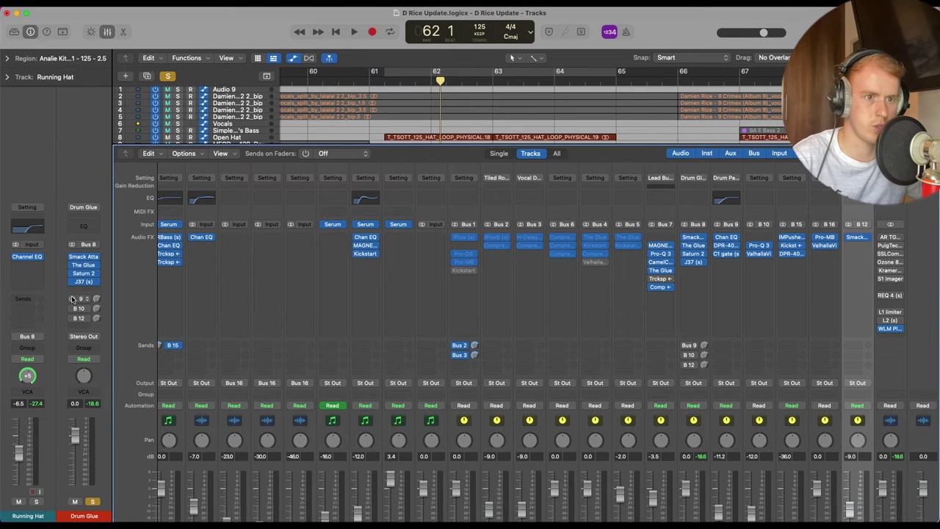
Play the drums from just before bar 61 and stop
left_click(378, 78)
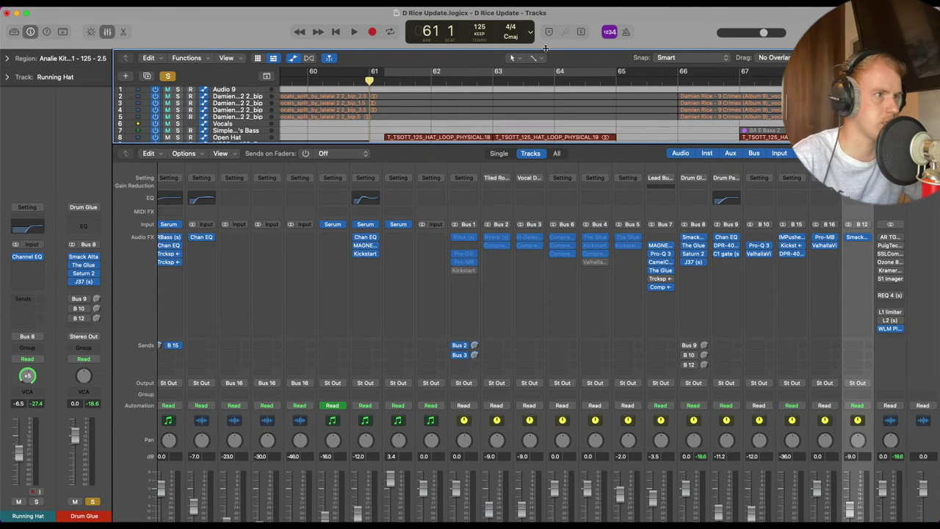
scroll(787, 294, "down", 3)
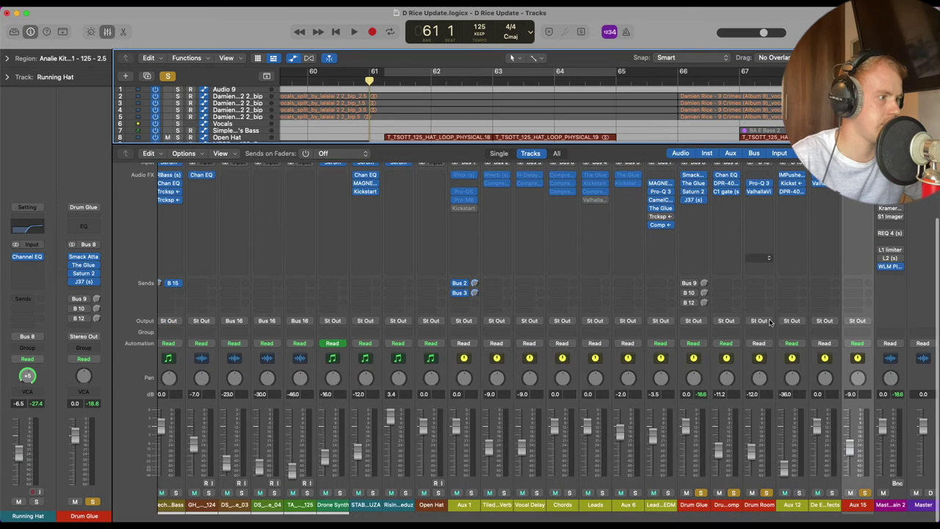
key("space")
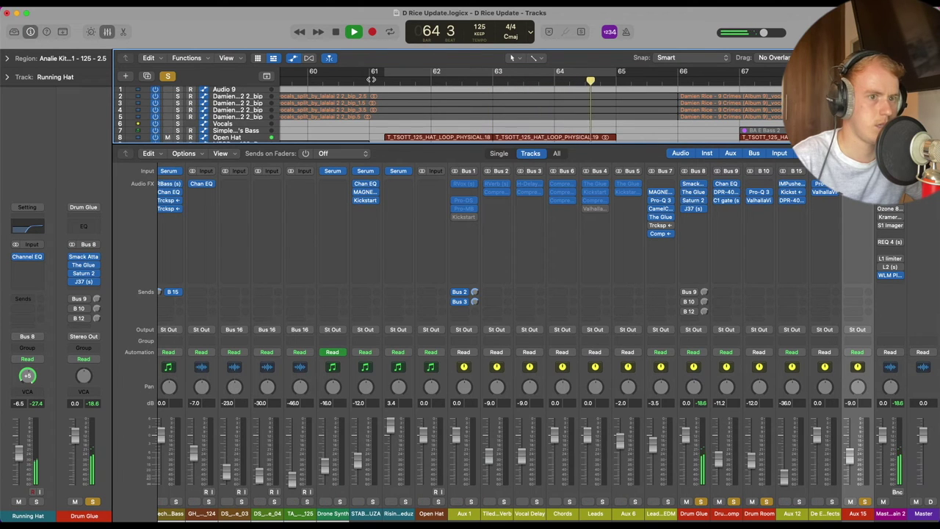
left_click(357, 81)
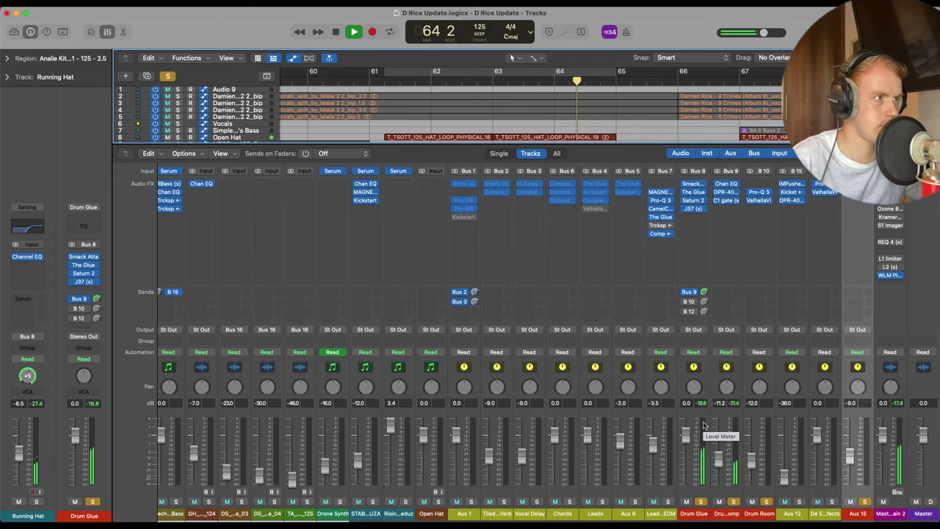
key("space")
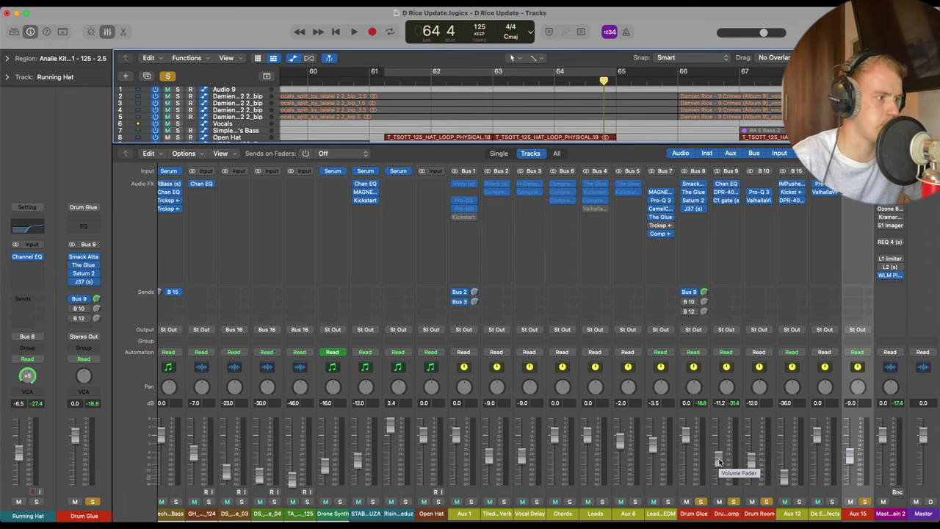
Audition the Bus 9 return at -∞, restore it to -11.2 dB, and return to bar 61
left_click_drag(720, 462, 719, 485)
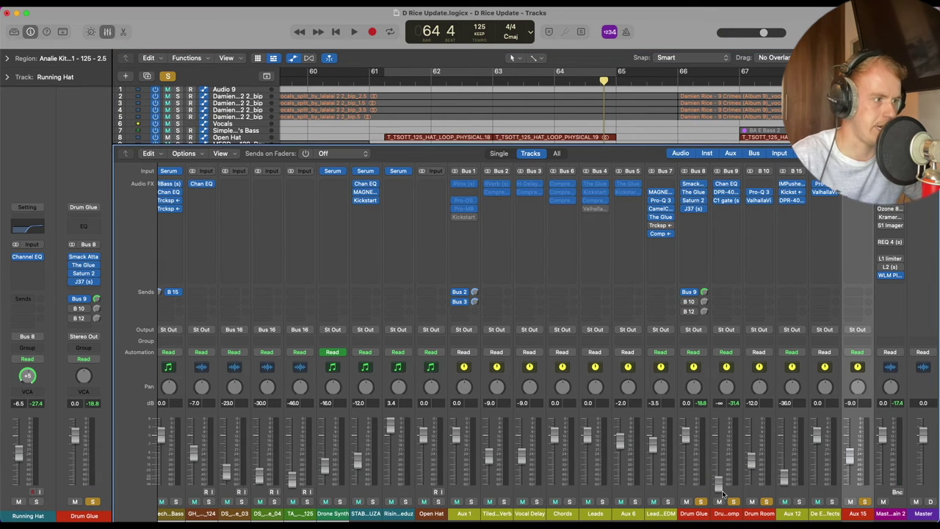
key("super+z")
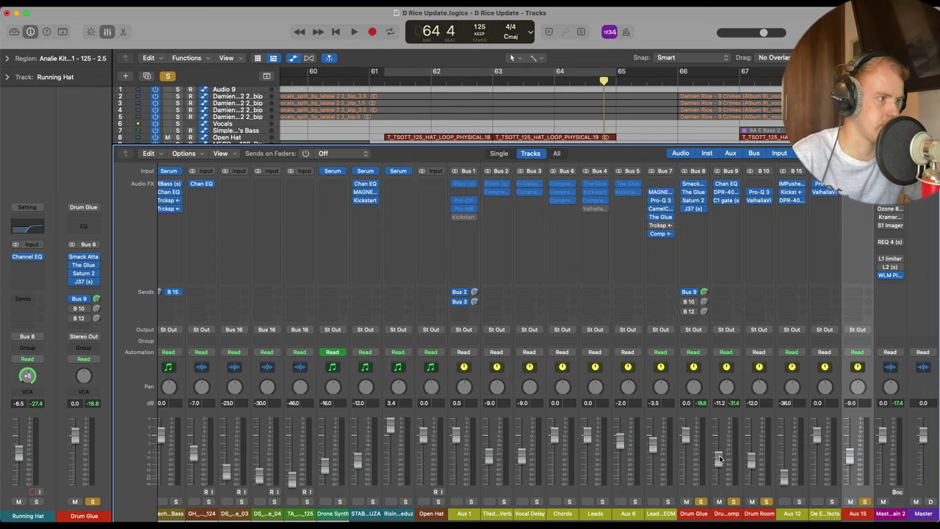
left_click(371, 80)
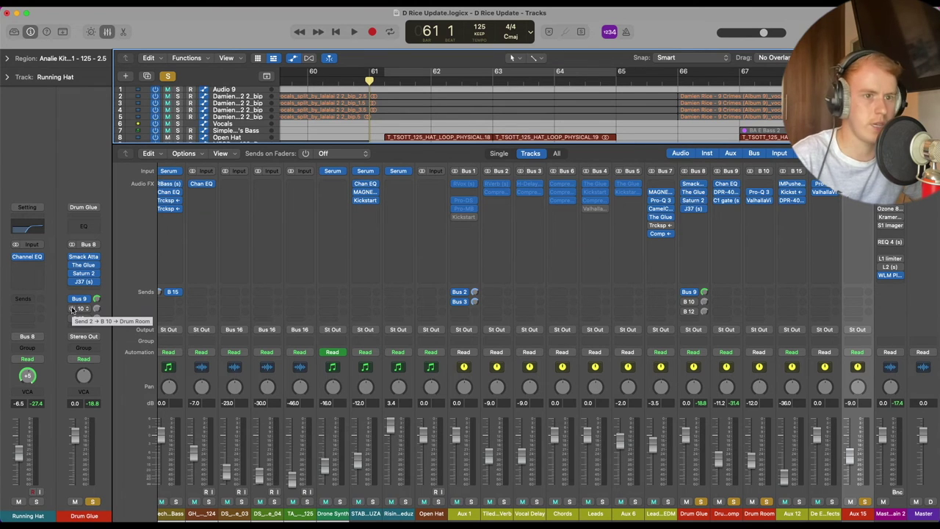
Enable Drum Glue's B 10 Drum Room send, comparing it off and on during playback
left_click(72, 309)
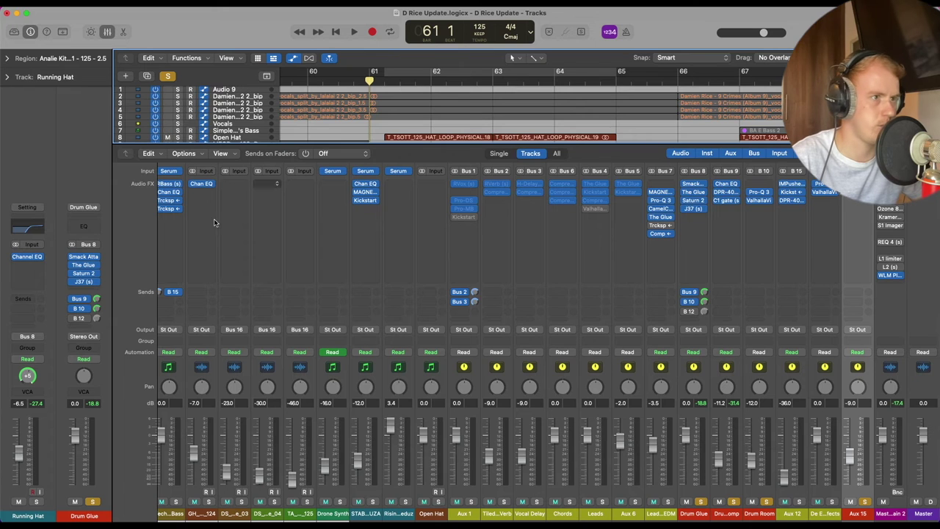
key("space")
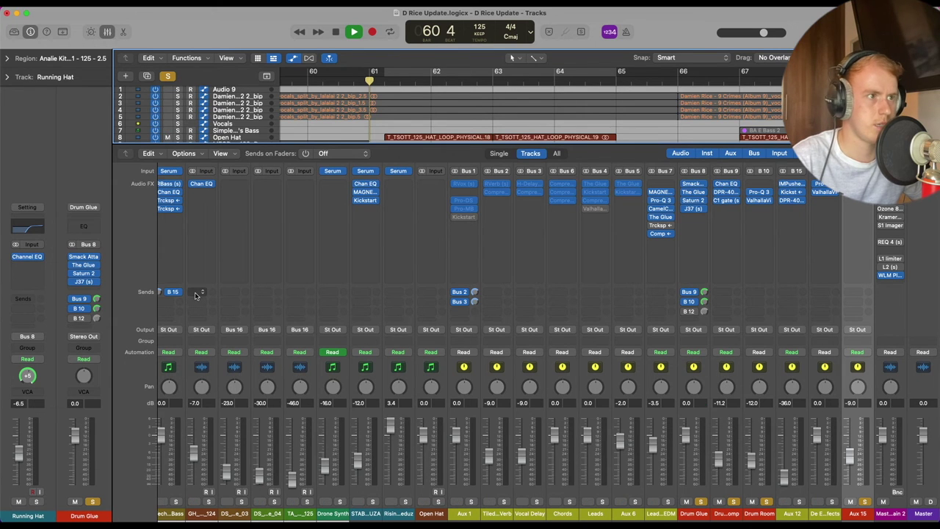
left_click(72, 309)
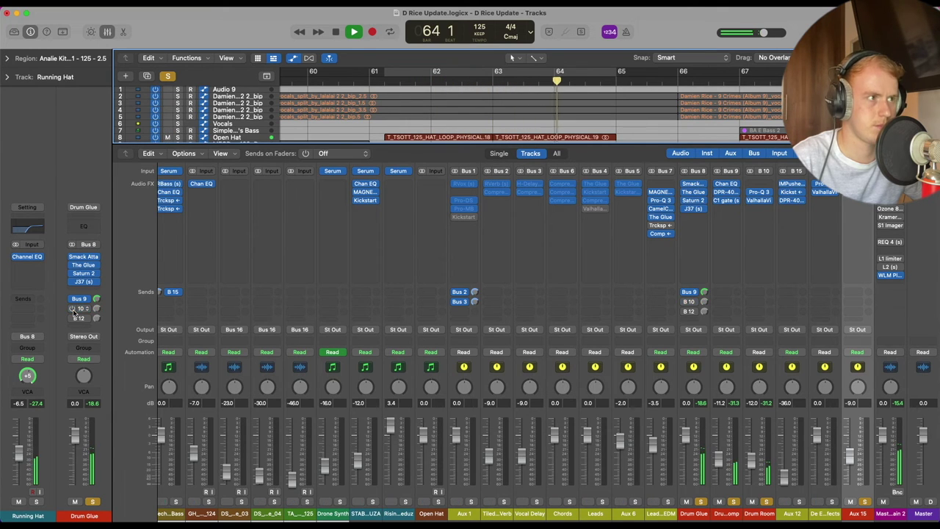
left_click(72, 309)
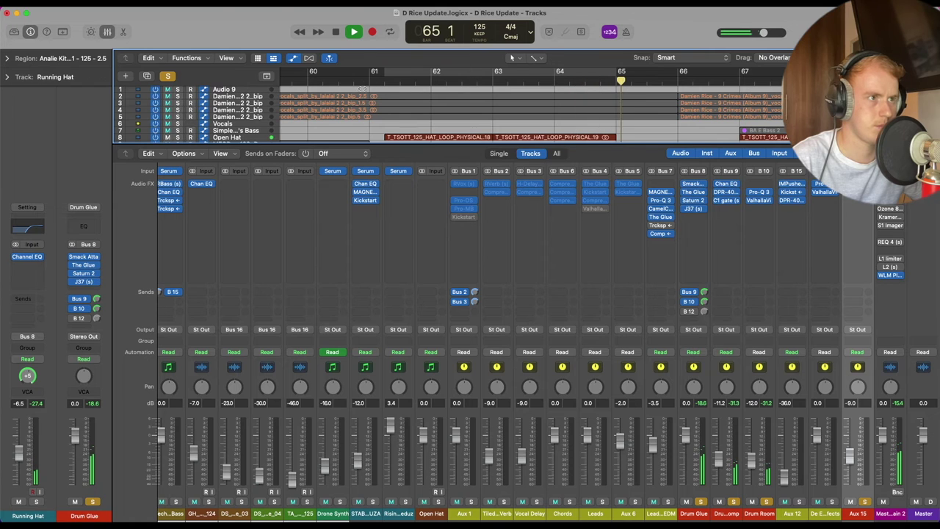
key("space")
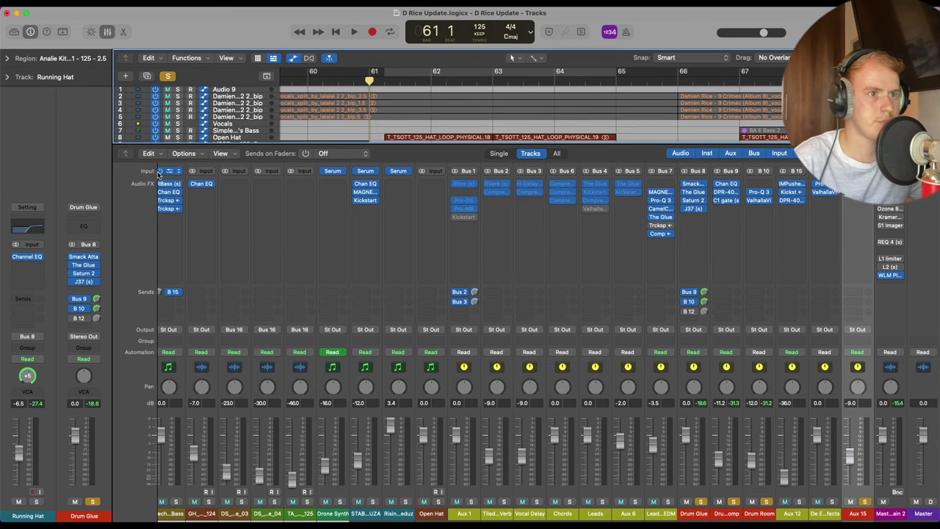
Enlarge the mixer to show plug-in slots and check Smack Attack on Aux 15
left_click_drag(447, 145, 448, 228)
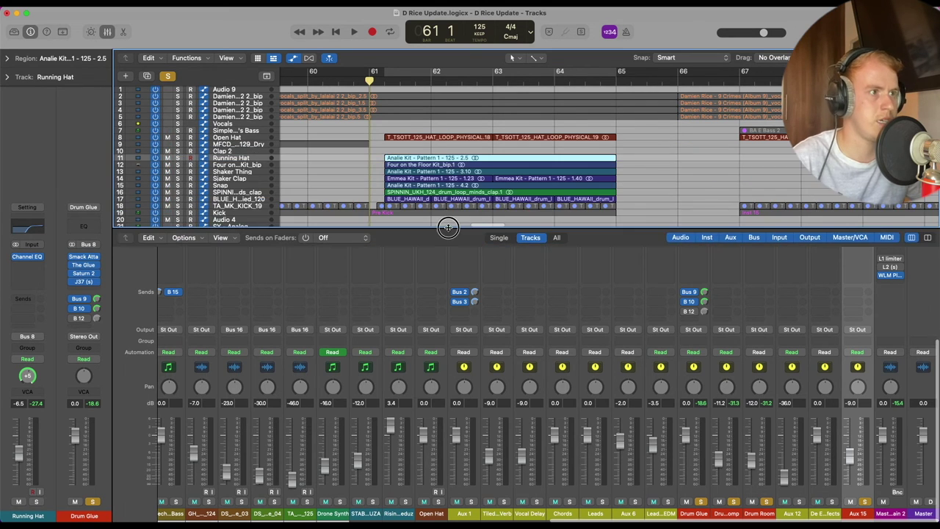
scroll(450, 168, "down", 3)
scroll(449, 168, "up", 2)
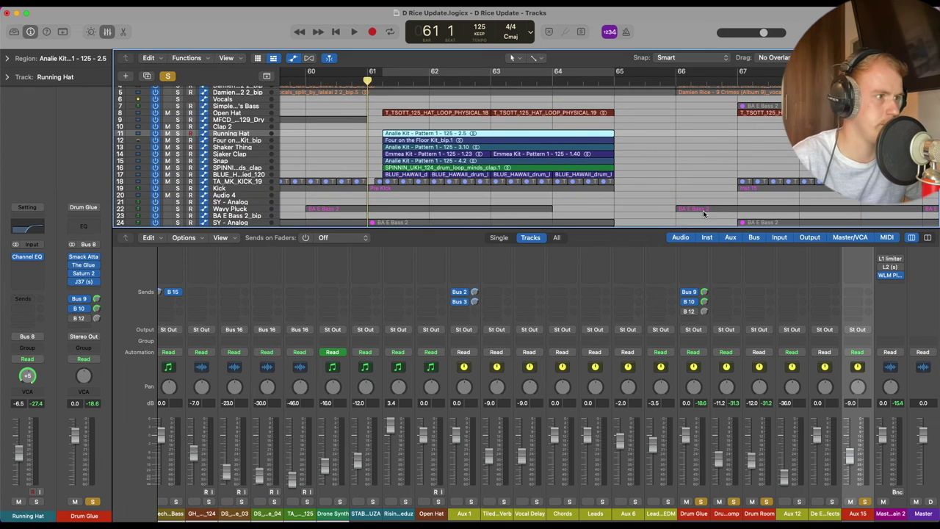
left_click_drag(632, 228, 632, 121)
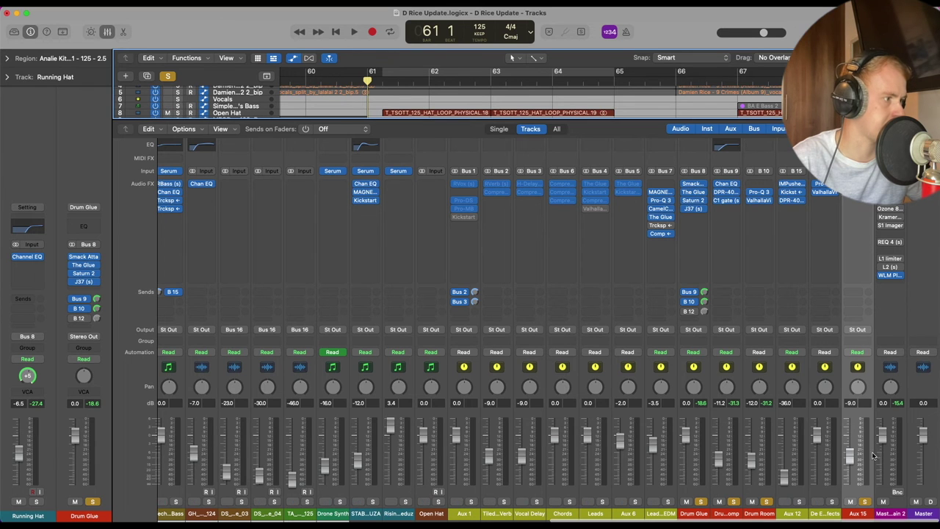
left_click(694, 184)
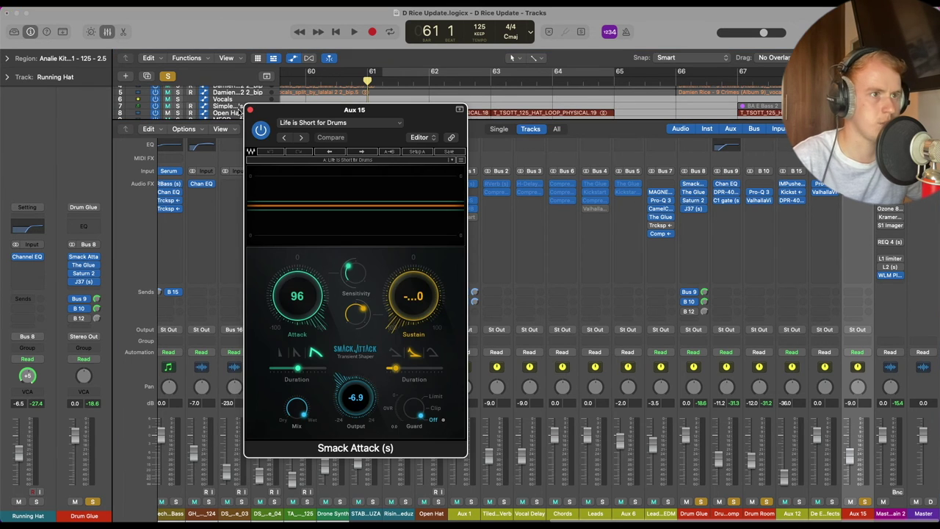
left_click(250, 109)
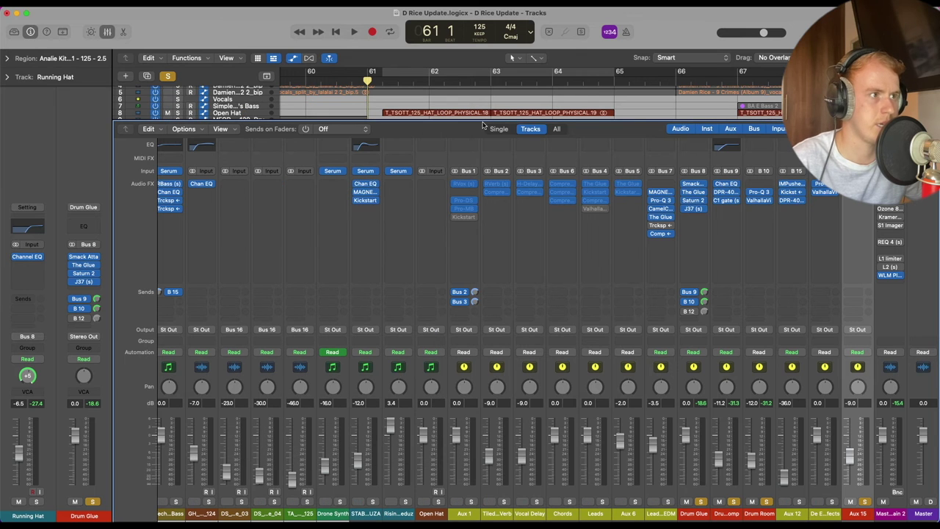
Switch on Drum Glue's B 12 crush send and audition it from bar 61
left_click_drag(483, 120, 477, 238)
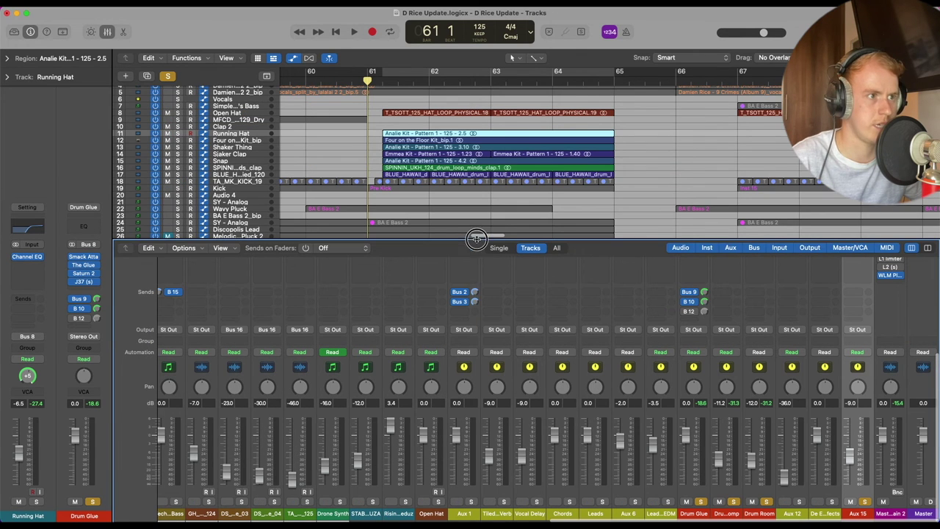
left_click(75, 318)
key("space")
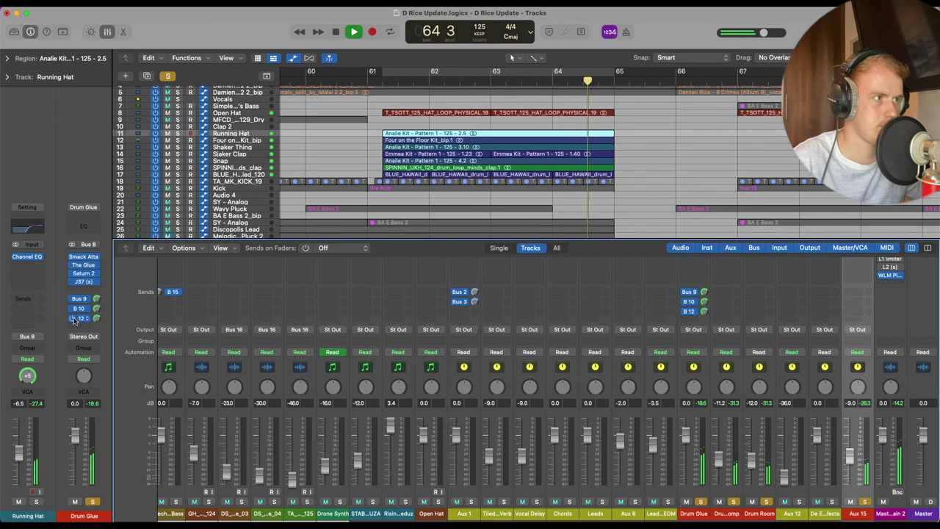
left_click(73, 319)
key("space")
left_click(355, 79)
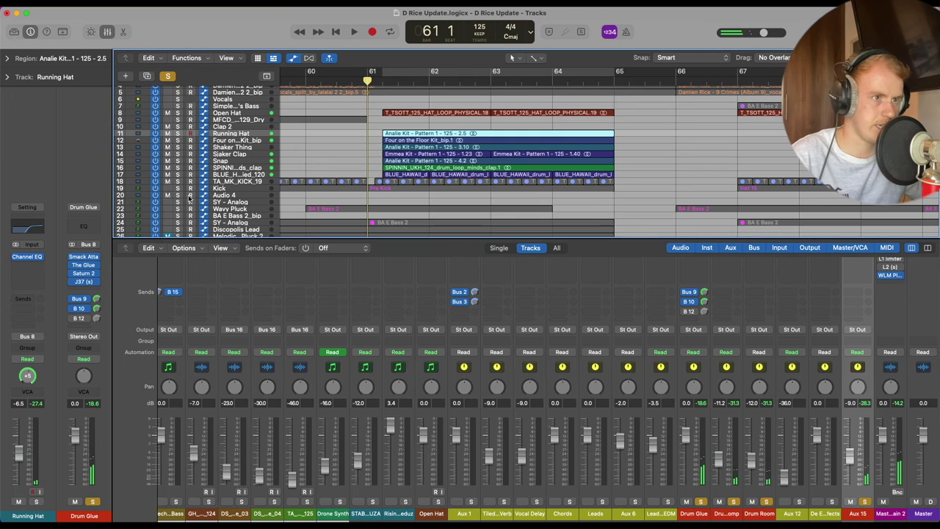
key("space")
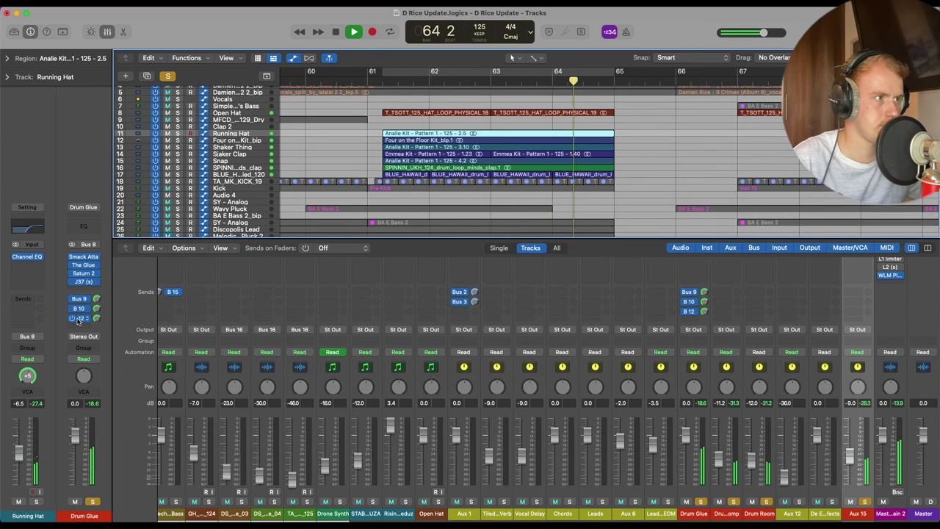
key("space")
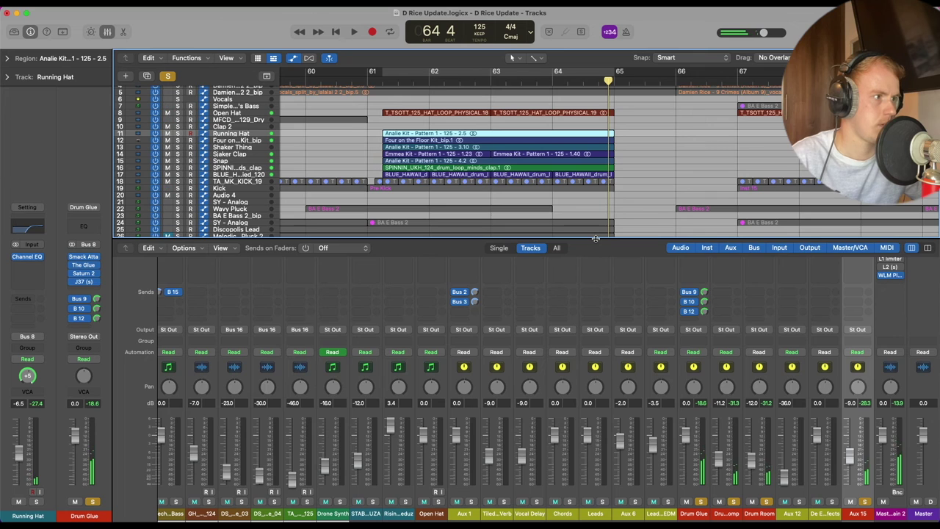
Hide the mixer, solo Kick, and loop-play bars 61 to 65
left_click_drag(595, 238, 304, 402)
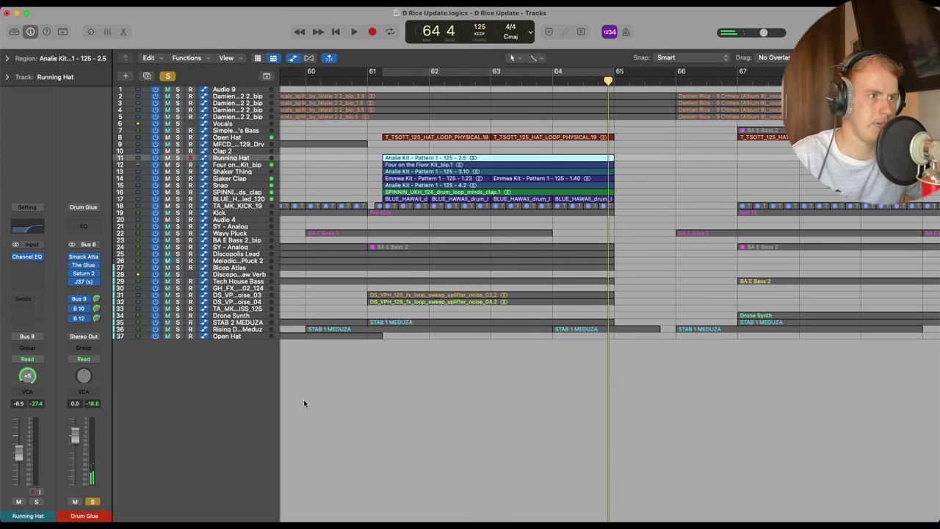
left_click(177, 213)
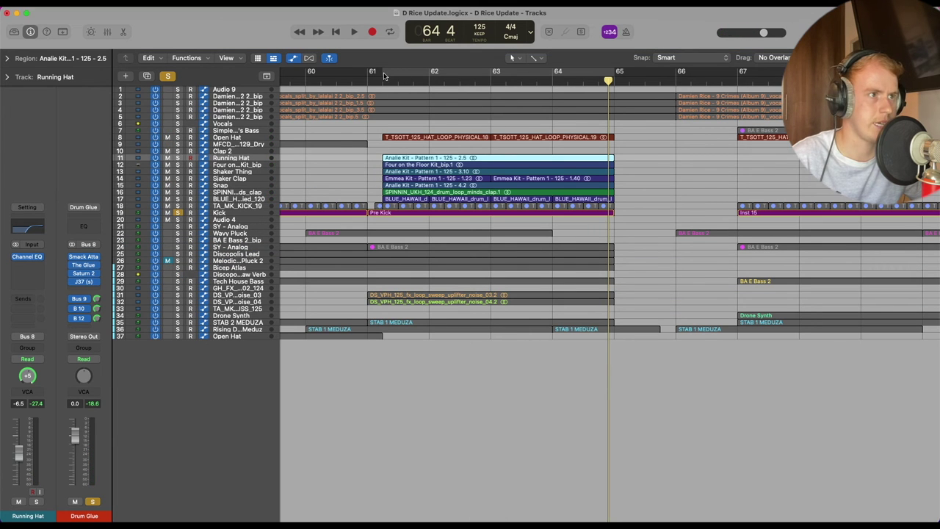
left_click_drag(384, 76, 609, 78)
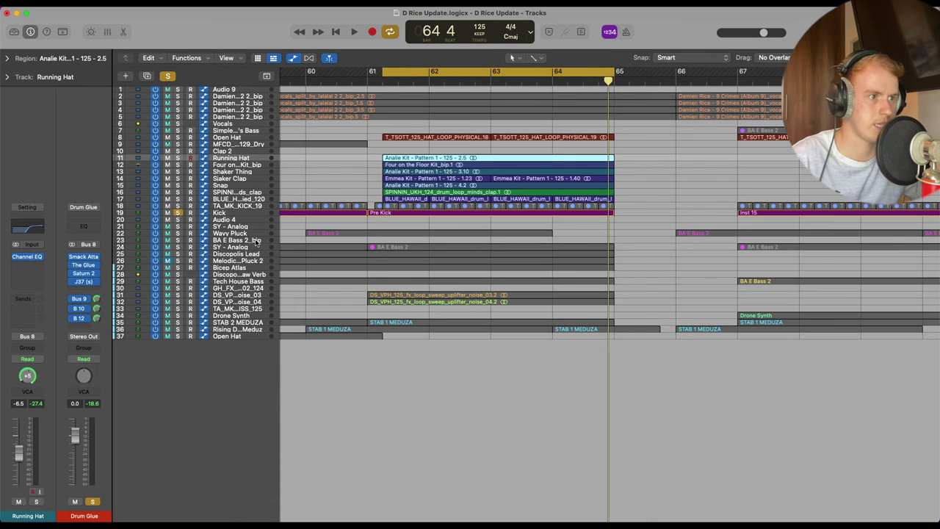
key("space")
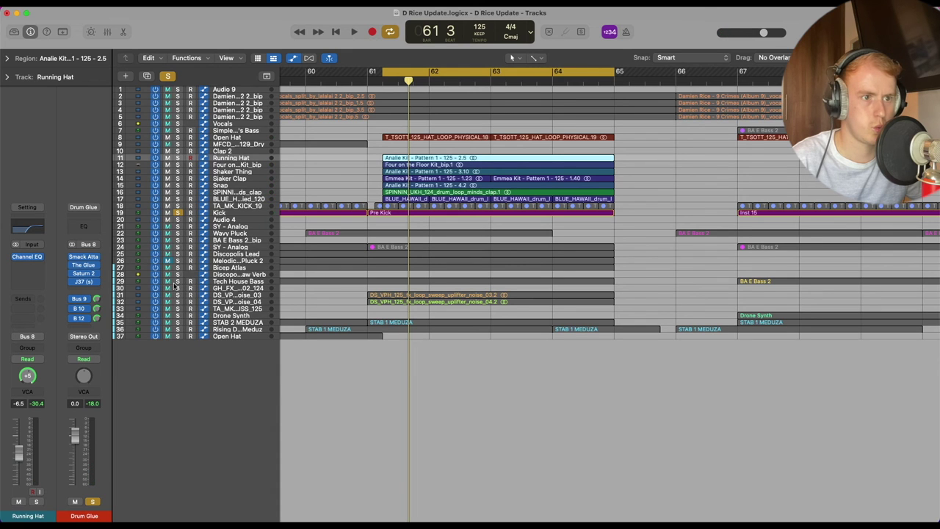
Audition Kick with Tech House Bass soloed, then stop and unsolo both tracks
left_click(177, 281)
key("space")
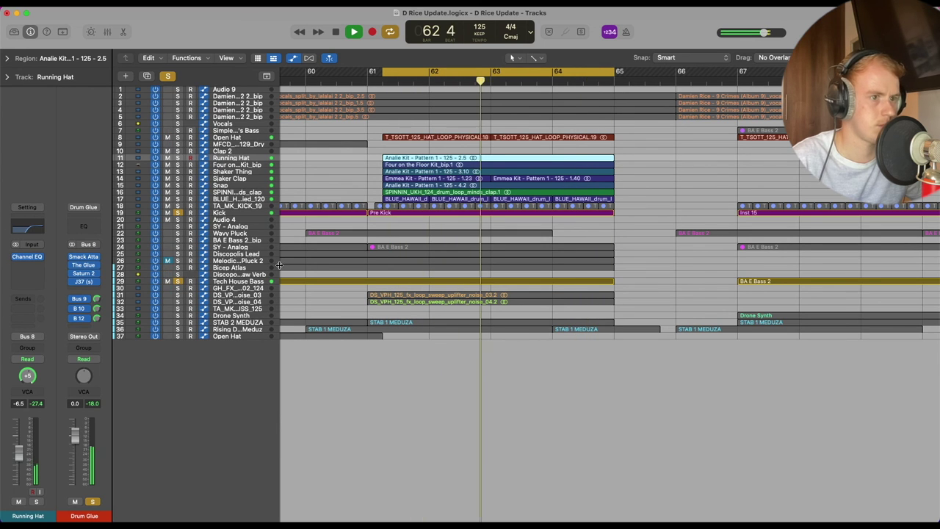
key("space")
left_click(177, 281)
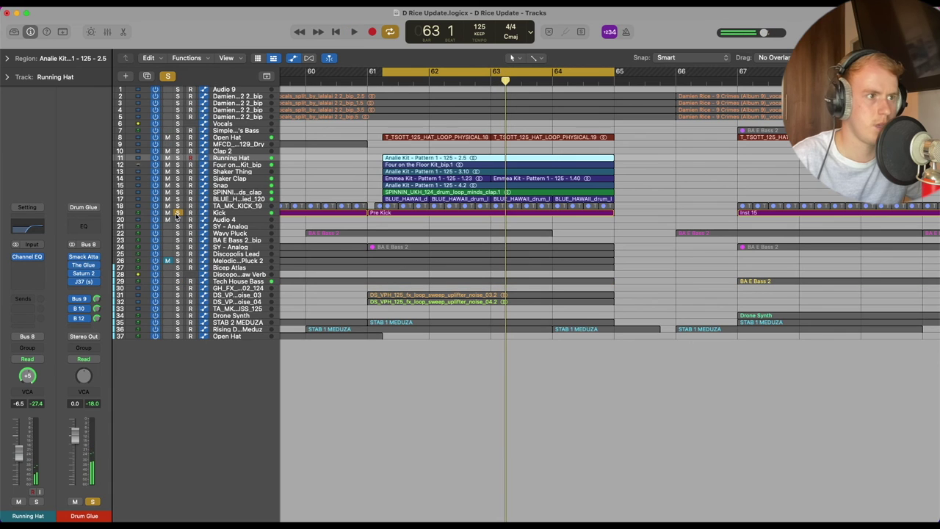
left_click(177, 212)
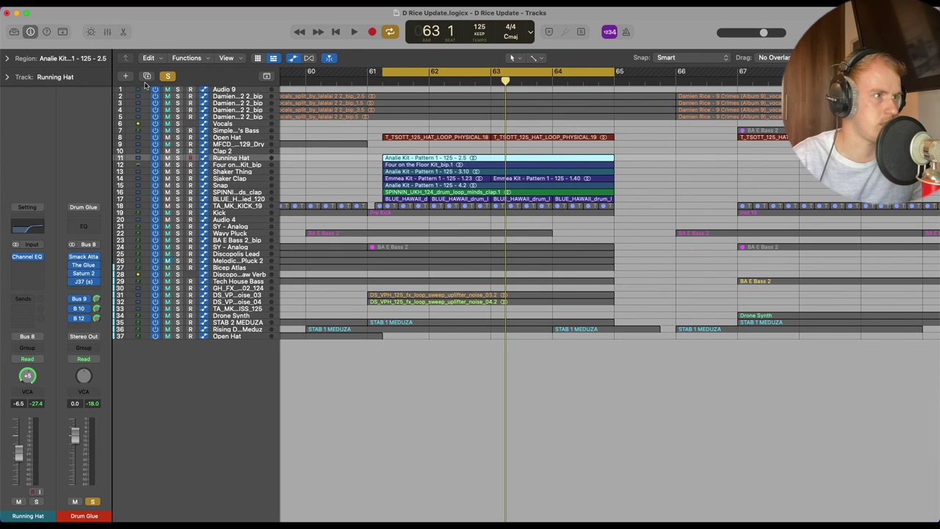
mouse_move(382, 80)
left_mouse_down()
mouse_move(373, 78)
mouse_move(383, 88)
left_mouse_up()
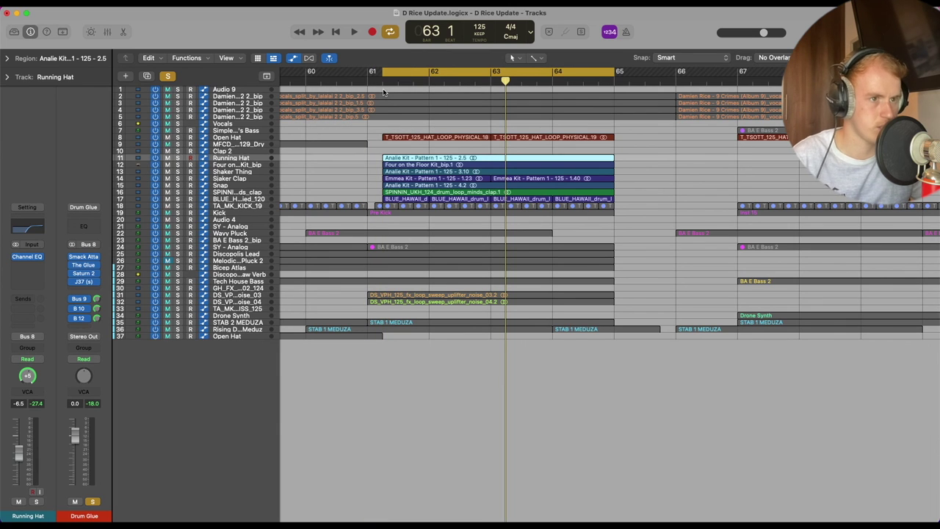